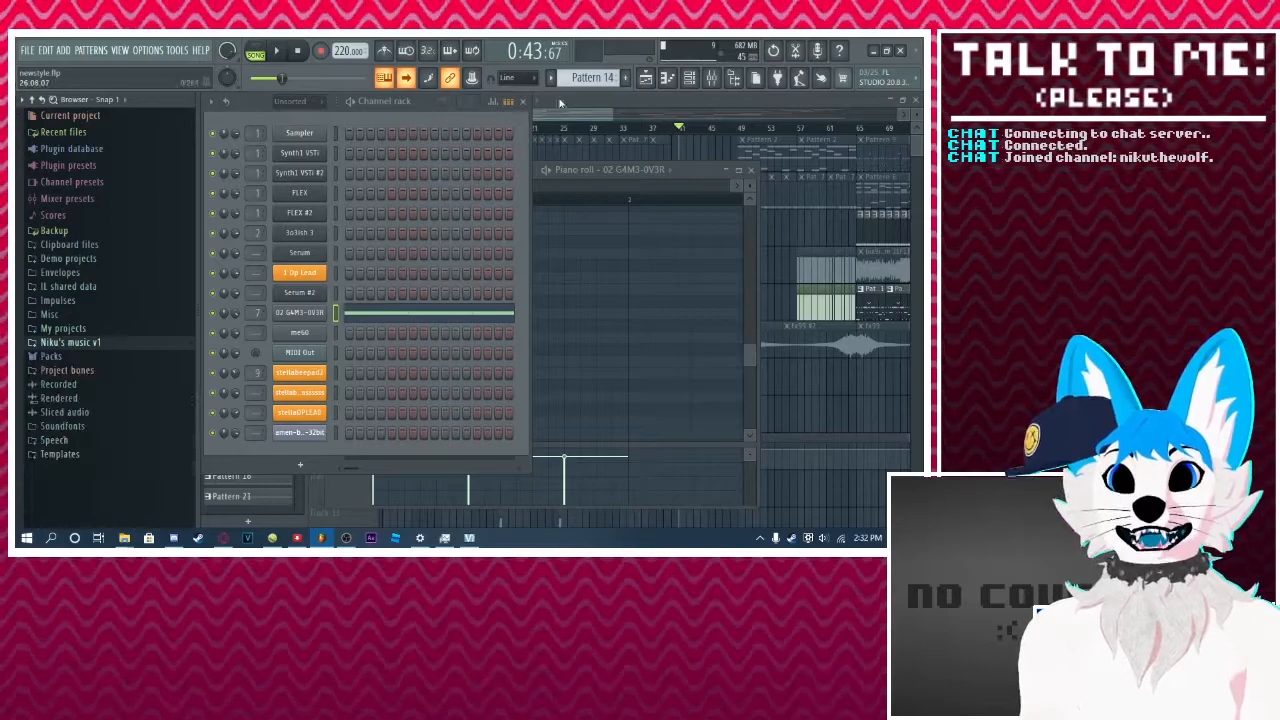
Step: Open the 02 G4M3-0V3R piano roll in the empty Pattern 22 and place a C5 note at its start
left_click(595, 77)
left_click(650, 318)
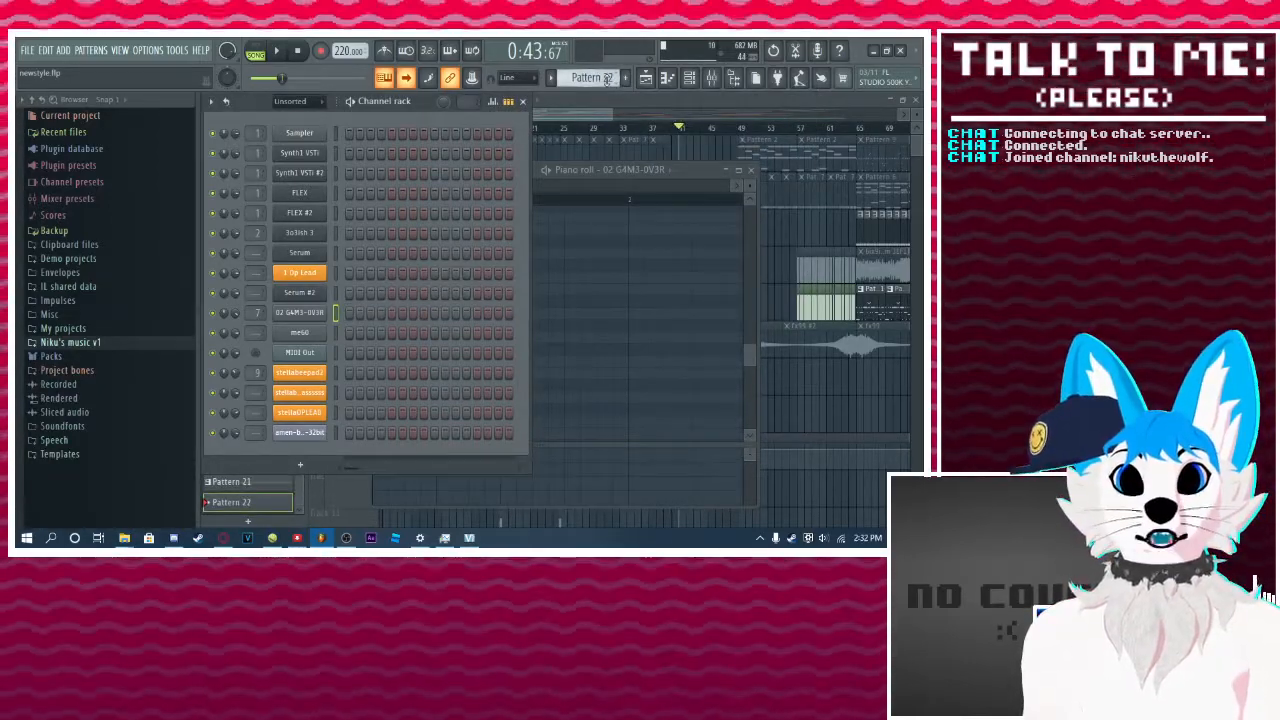
left_click_drag(690, 170, 853, 155)
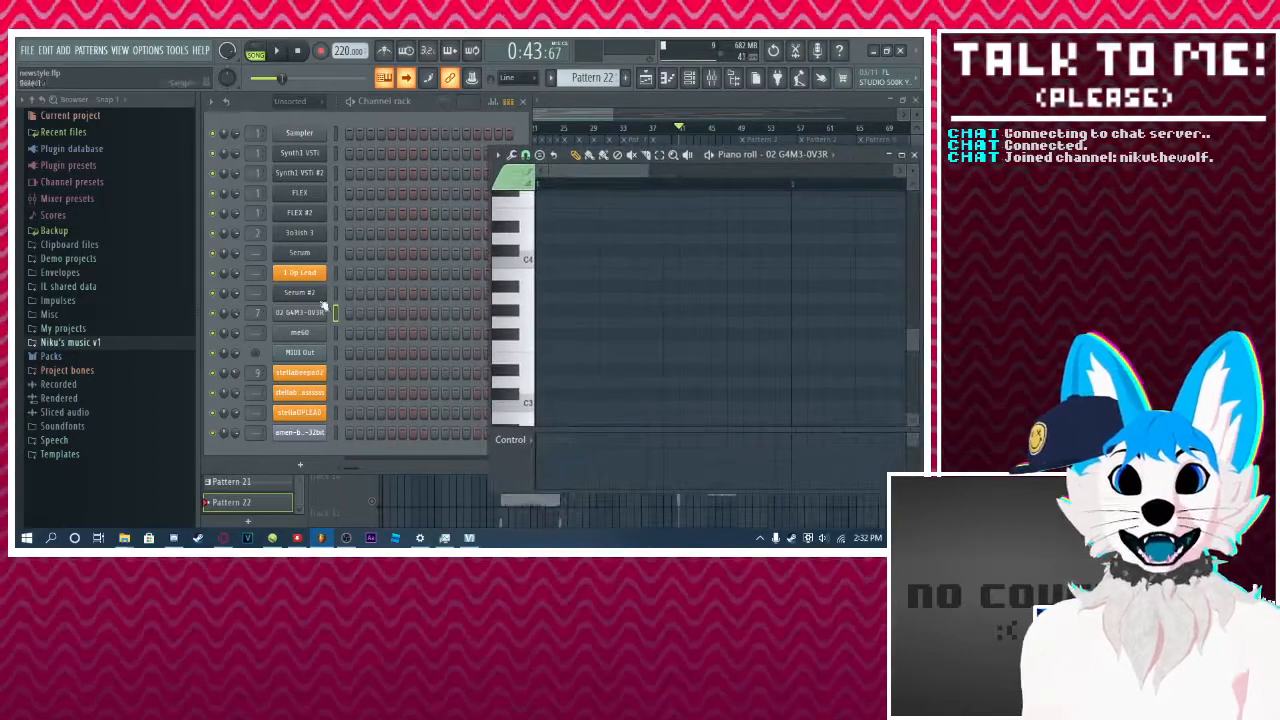
right_click(326, 307)
left_click(346, 312)
right_click(326, 307)
left_click(346, 312)
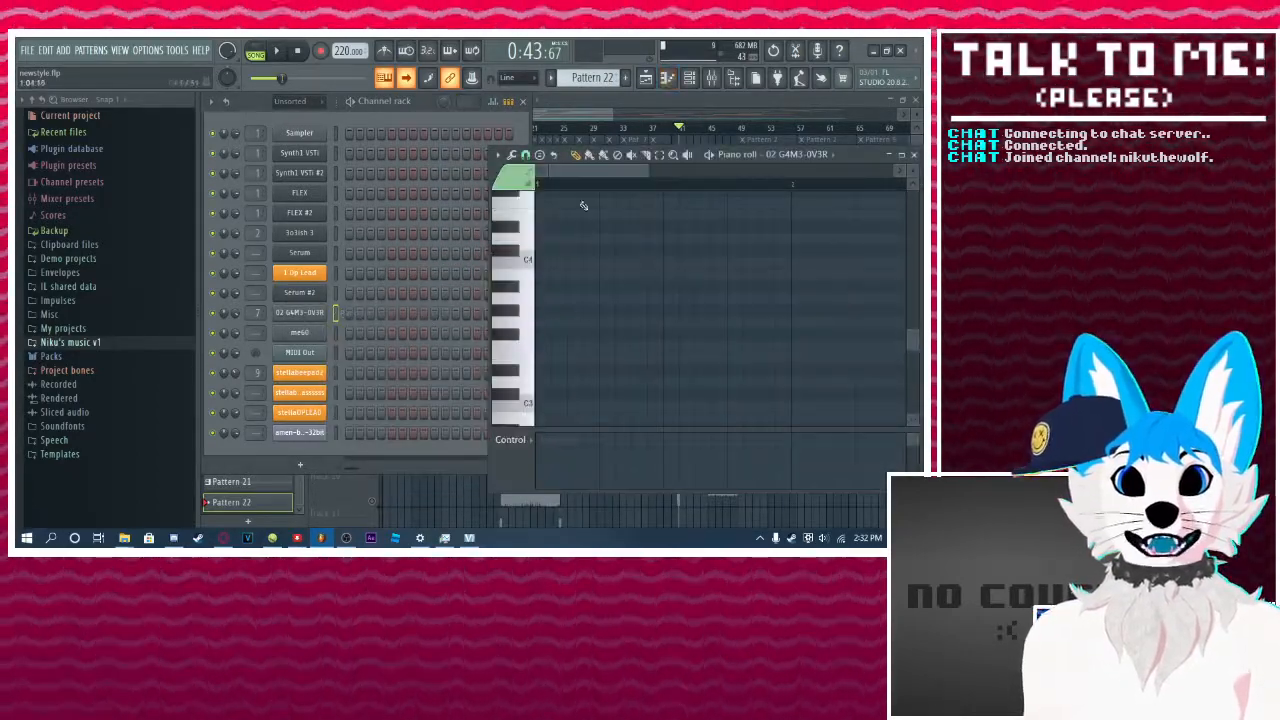
scroll(580, 250, "up", 4)
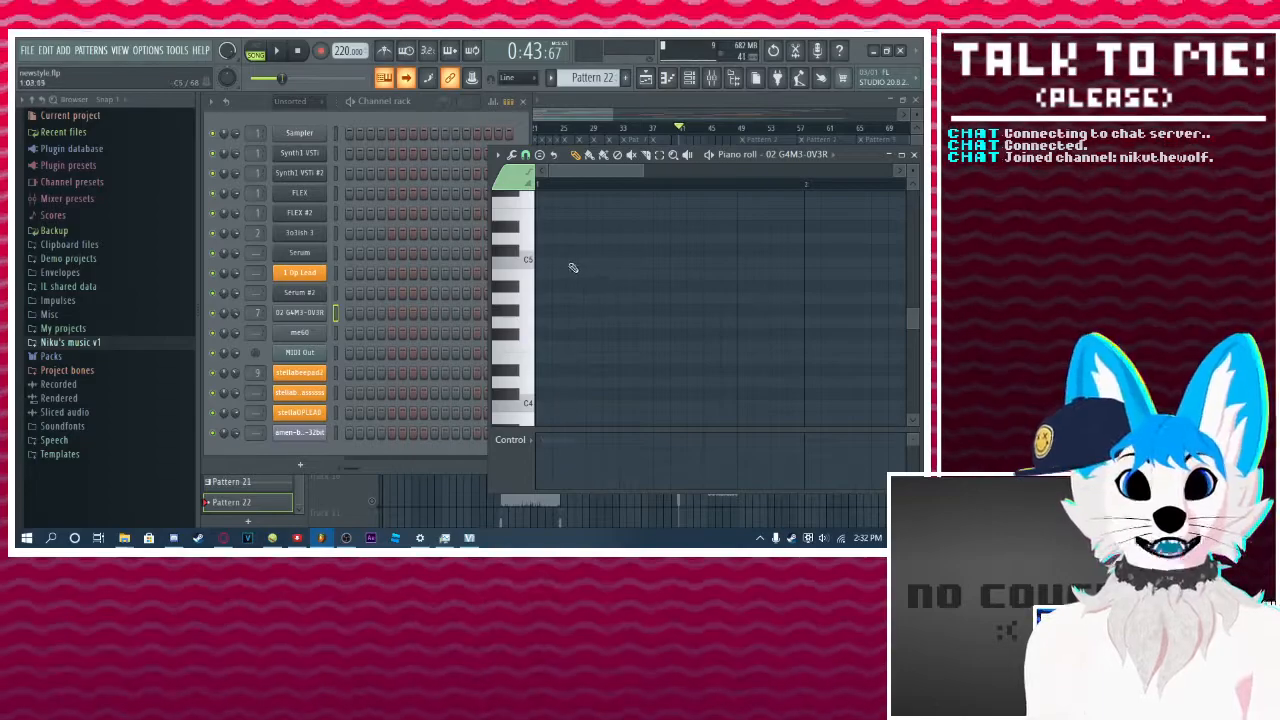
left_click(550, 262)
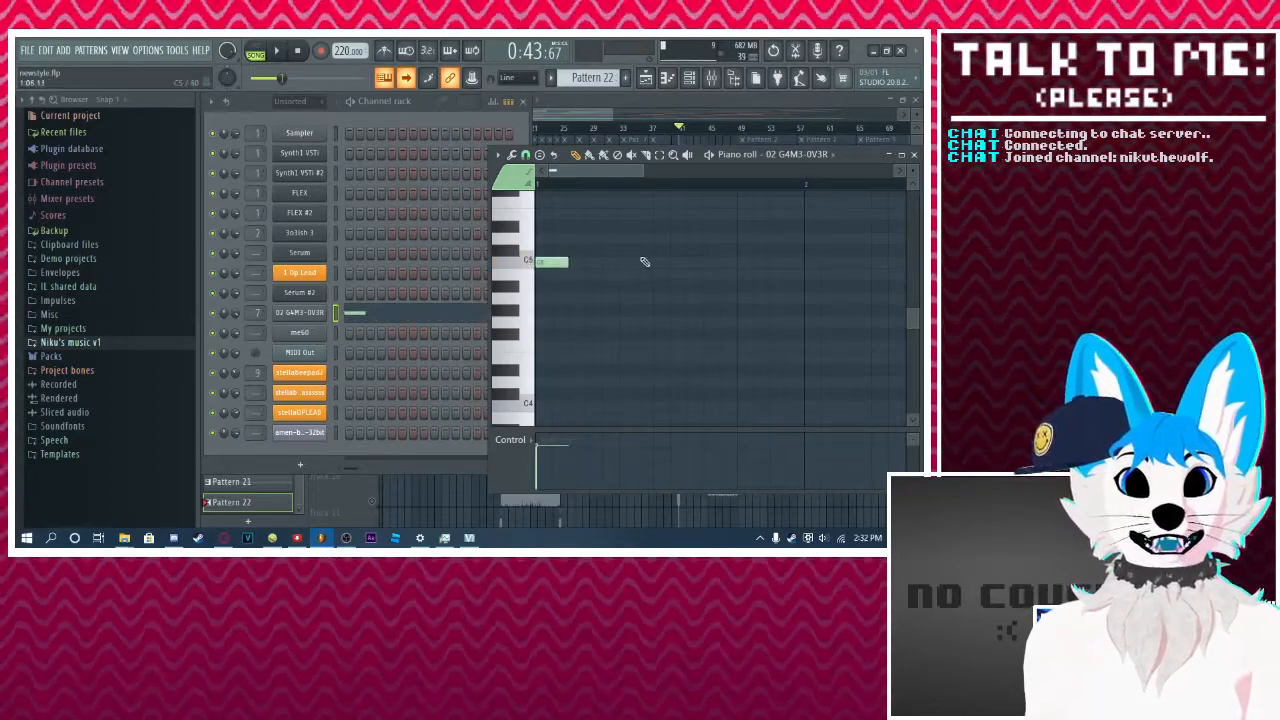
Step: Check the 02 G4M3-0V3R channel's settings and its mixer insert 7
left_click(290, 313)
left_click_drag(397, 198, 526, 187)
left_click(712, 78)
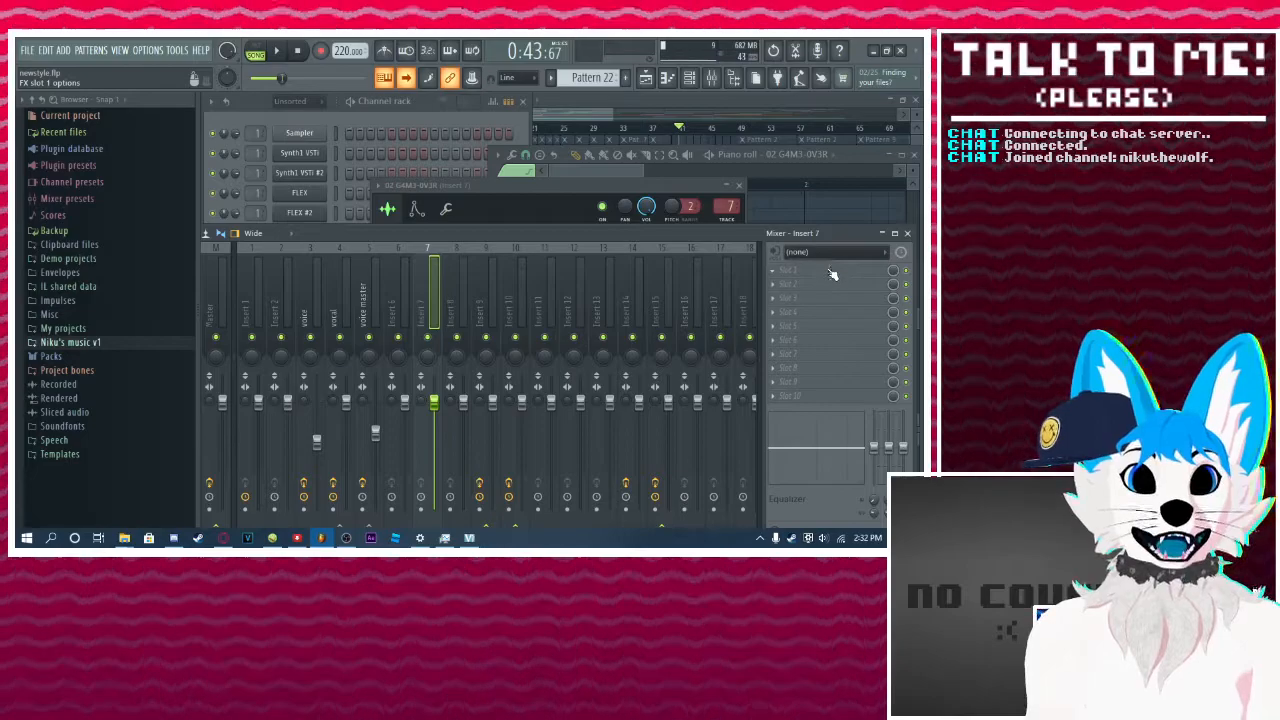
left_click(684, 157)
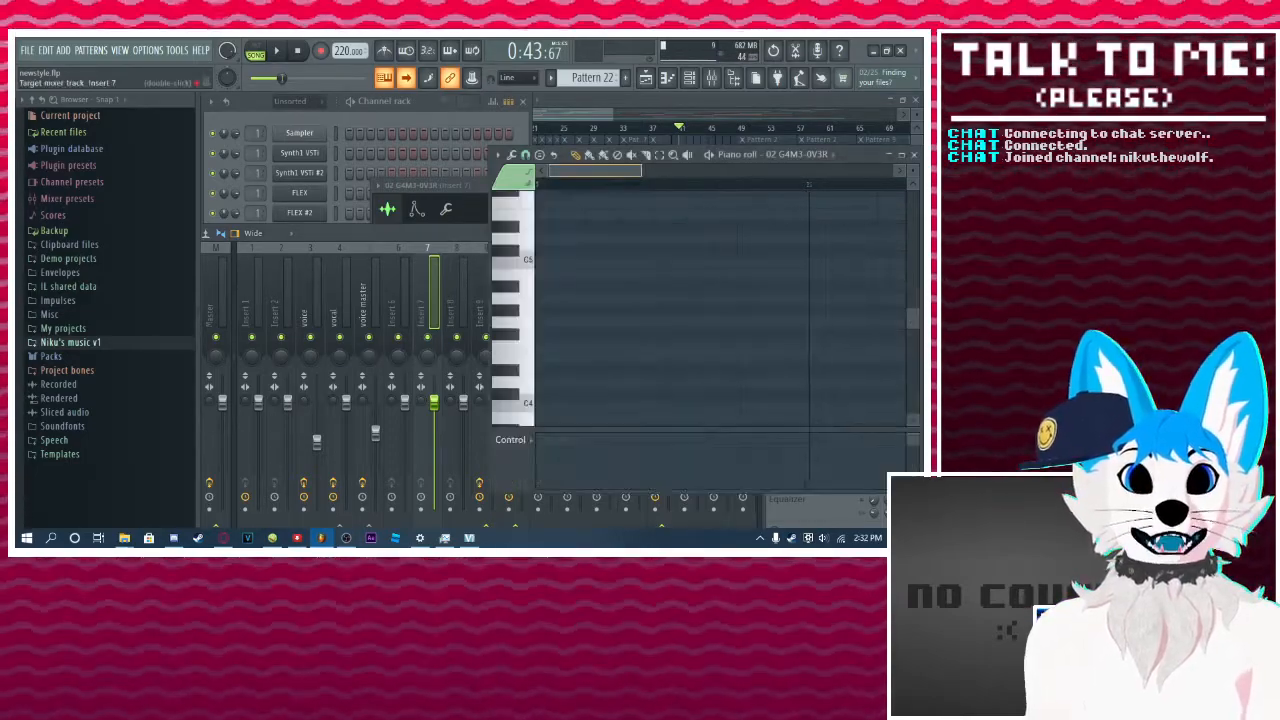
left_click(383, 123)
Step: Fill bar 1 of the 02 G4M3-0V3R piano roll with six longer C5 notes followed by four half-length ones
left_click(557, 262)
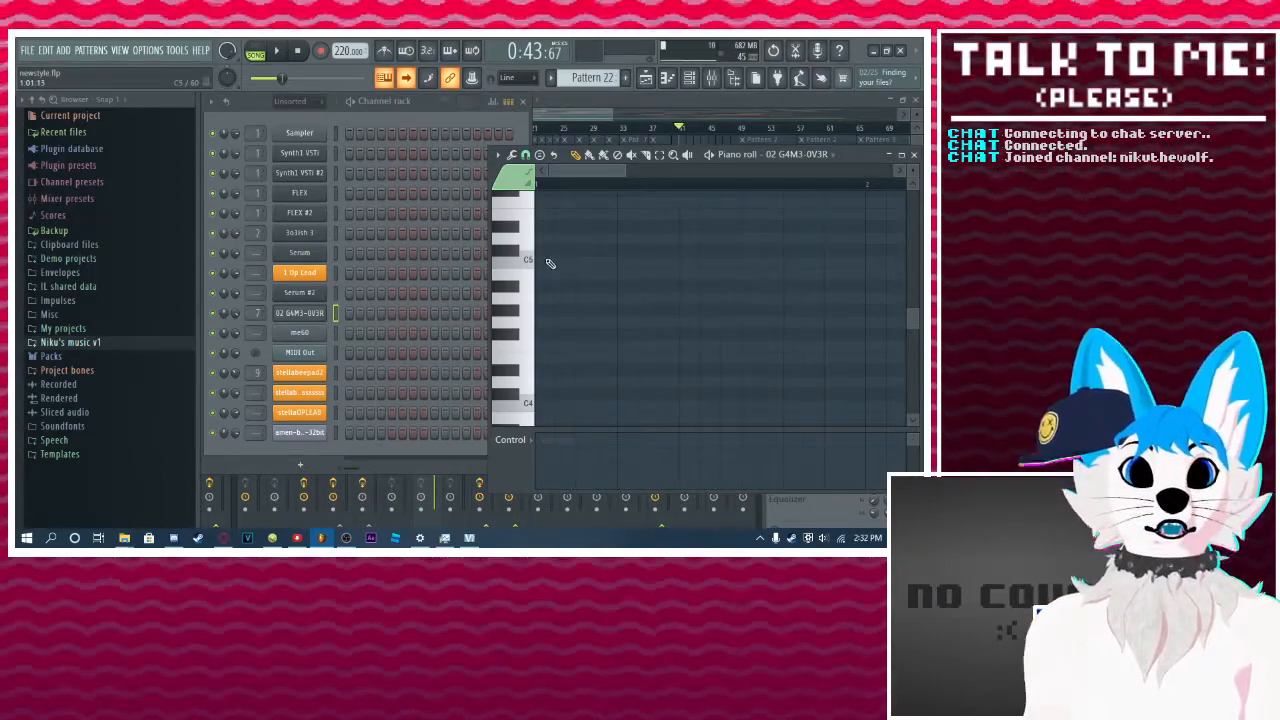
left_click(547, 261)
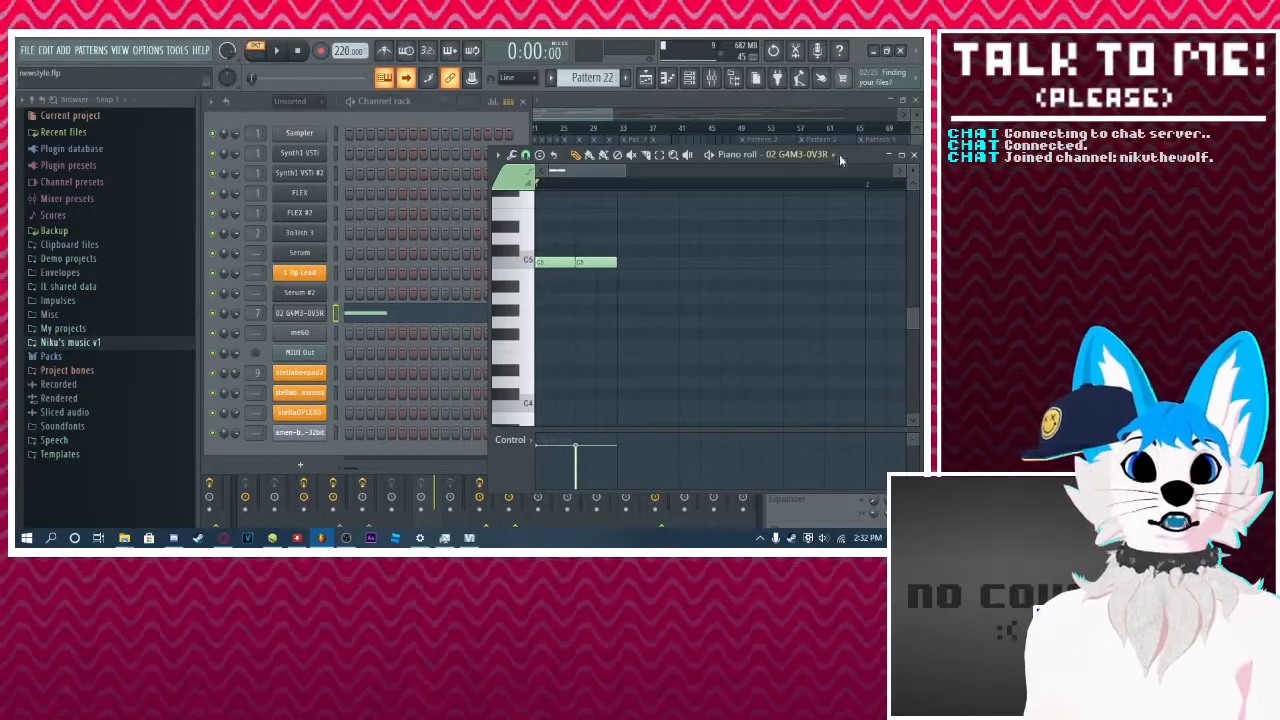
double_click(840, 157)
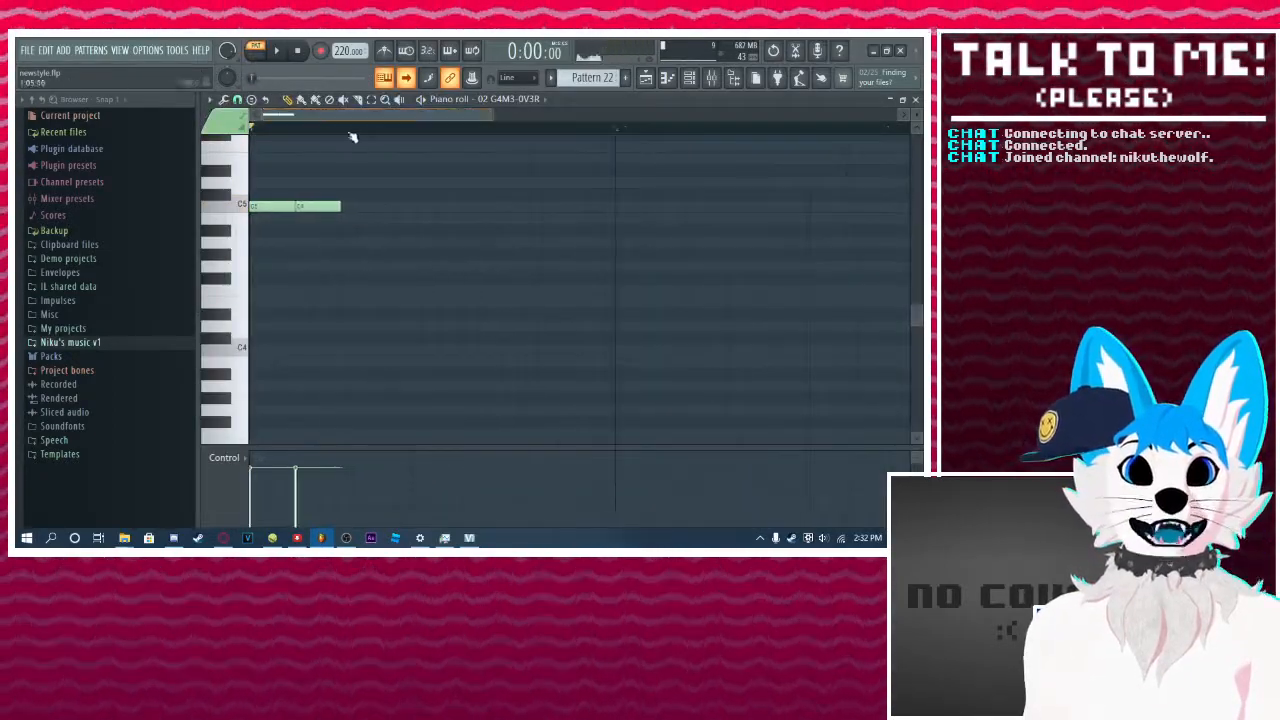
key("space")
key("space")
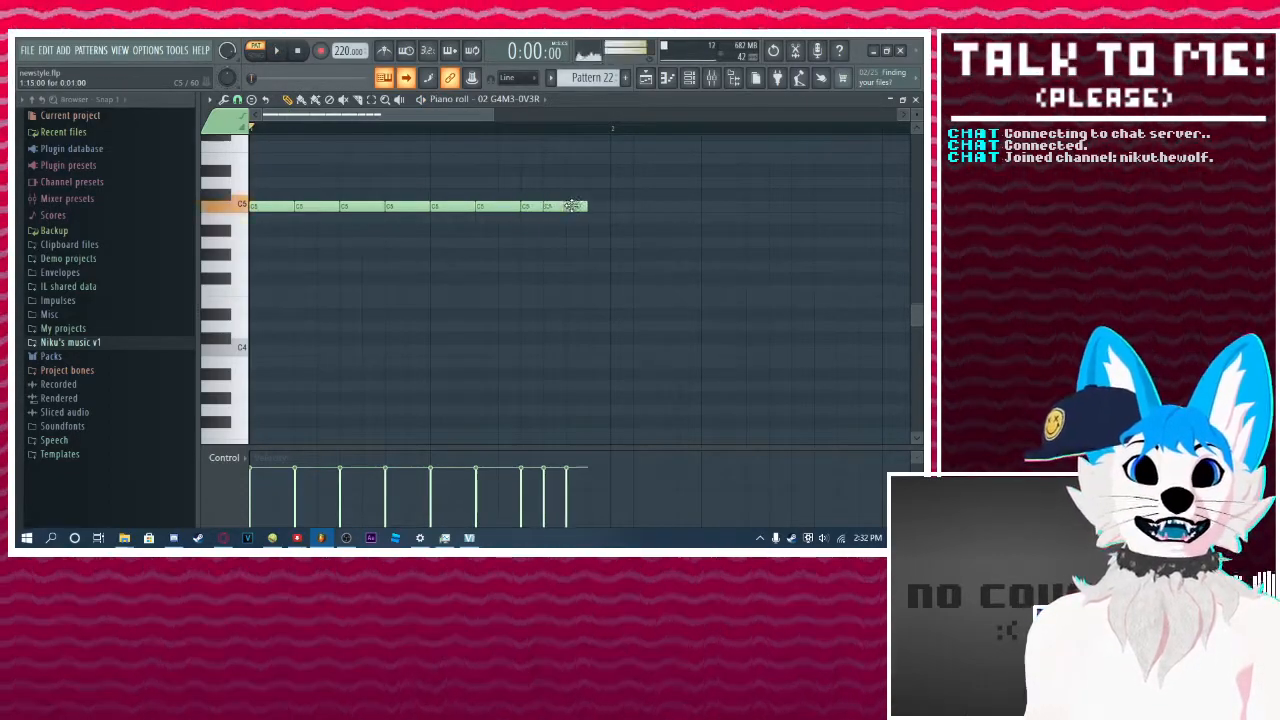
left_click_drag(522, 128, 607, 127)
double_click(614, 130)
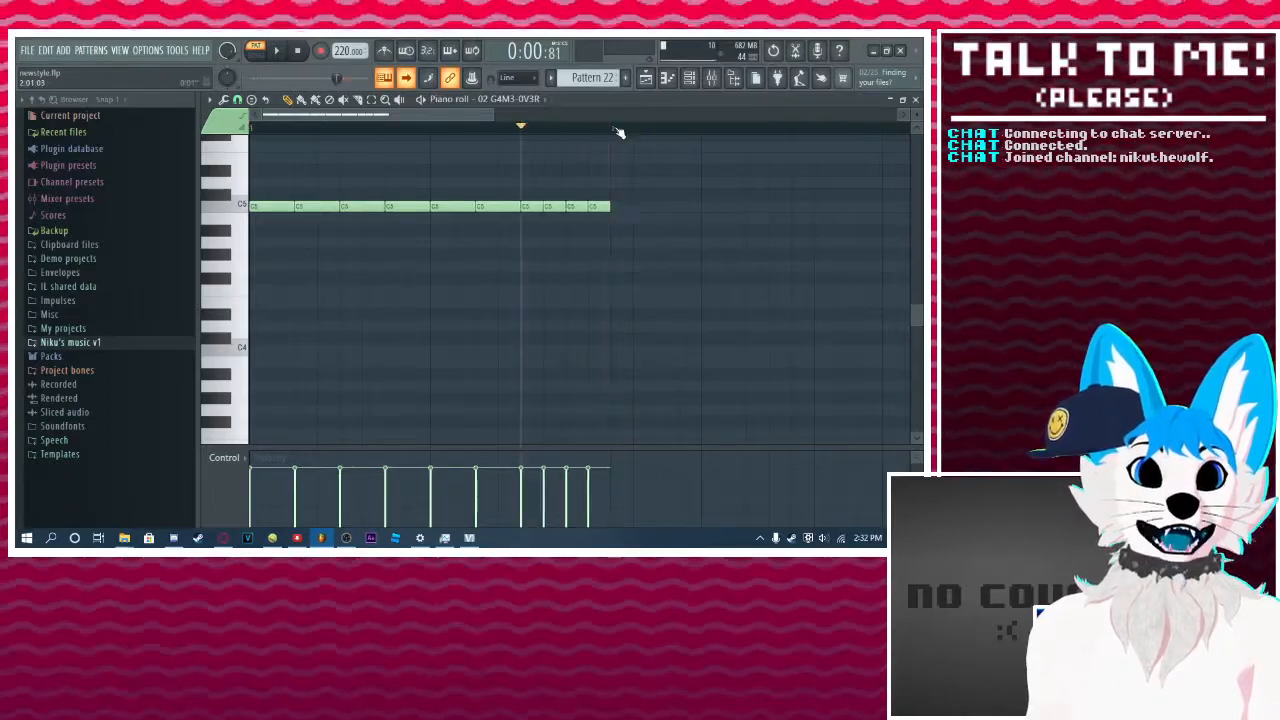
Step: Turn off auto-scrolling and continue the C5 line in bar 2 with two longer, four shorter and two longer notes
key("space")
key("space")
left_click(406, 79)
scroll(347, 206, "down", 3)
scroll(346, 206, "up", 1)
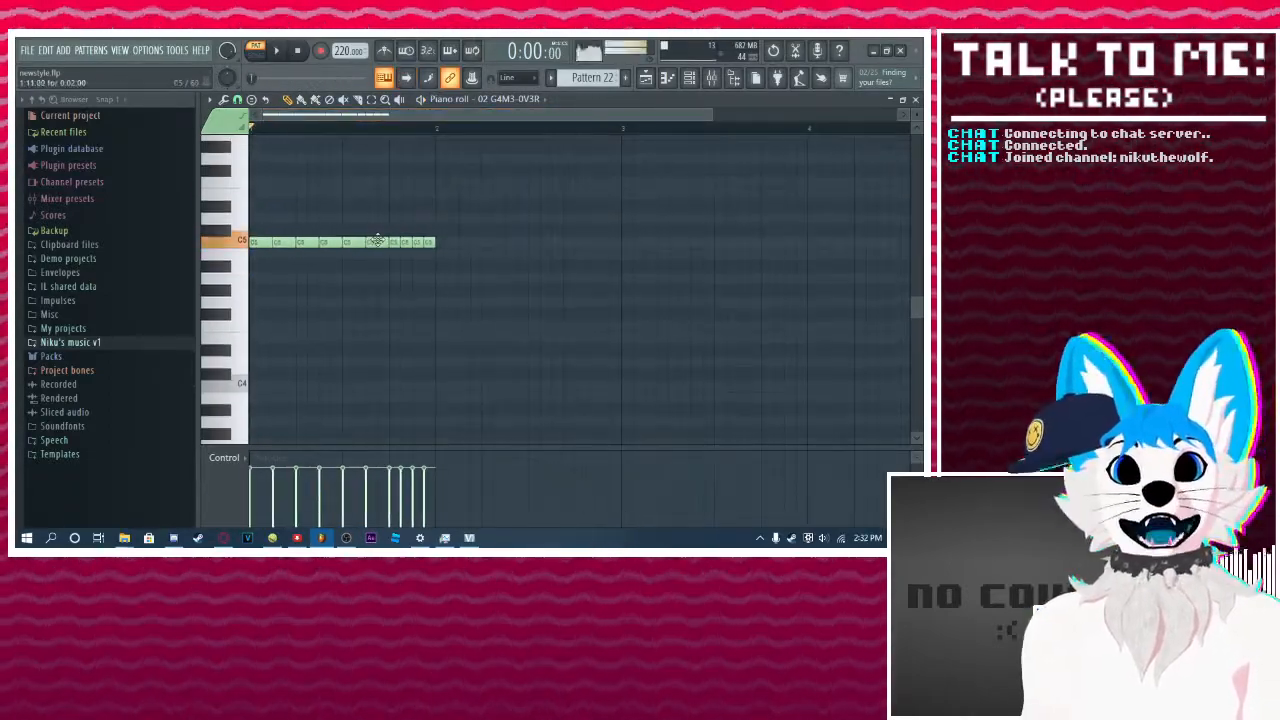
left_click(491, 244)
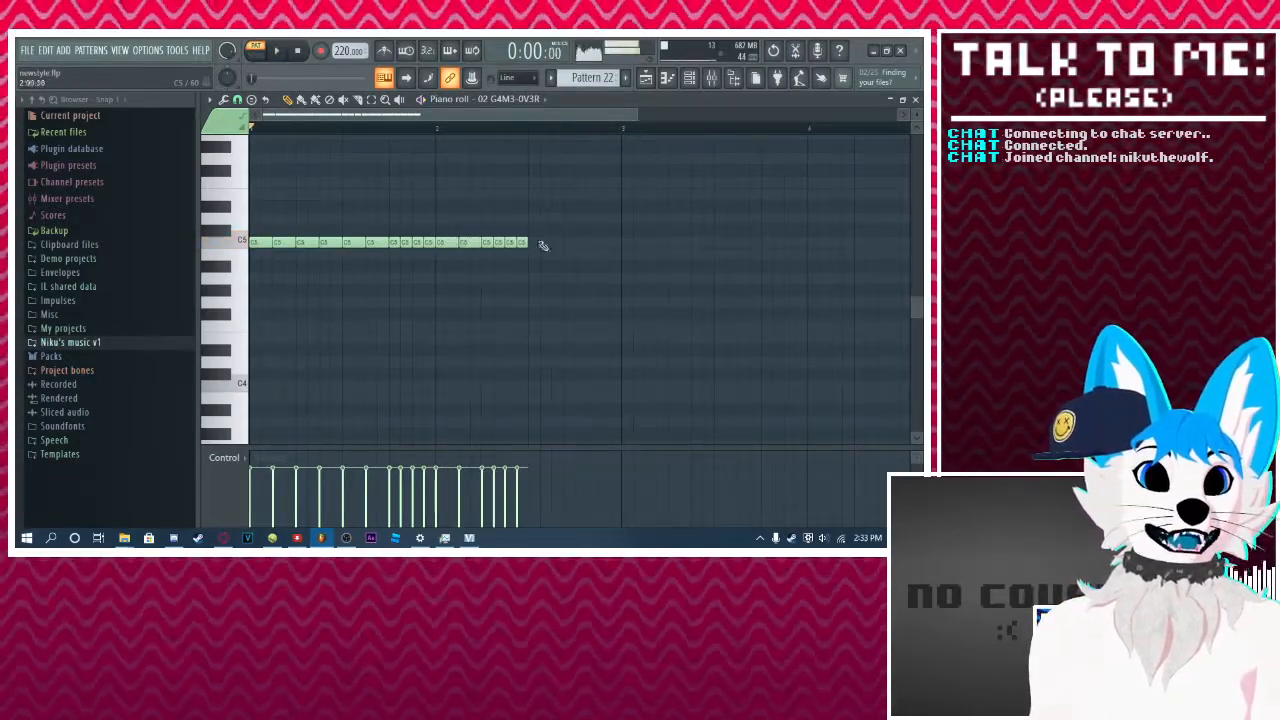
Step: Stamp Roll slow relative rolls on C5 after the last long note to fill the rest of bar 2
left_click(253, 101)
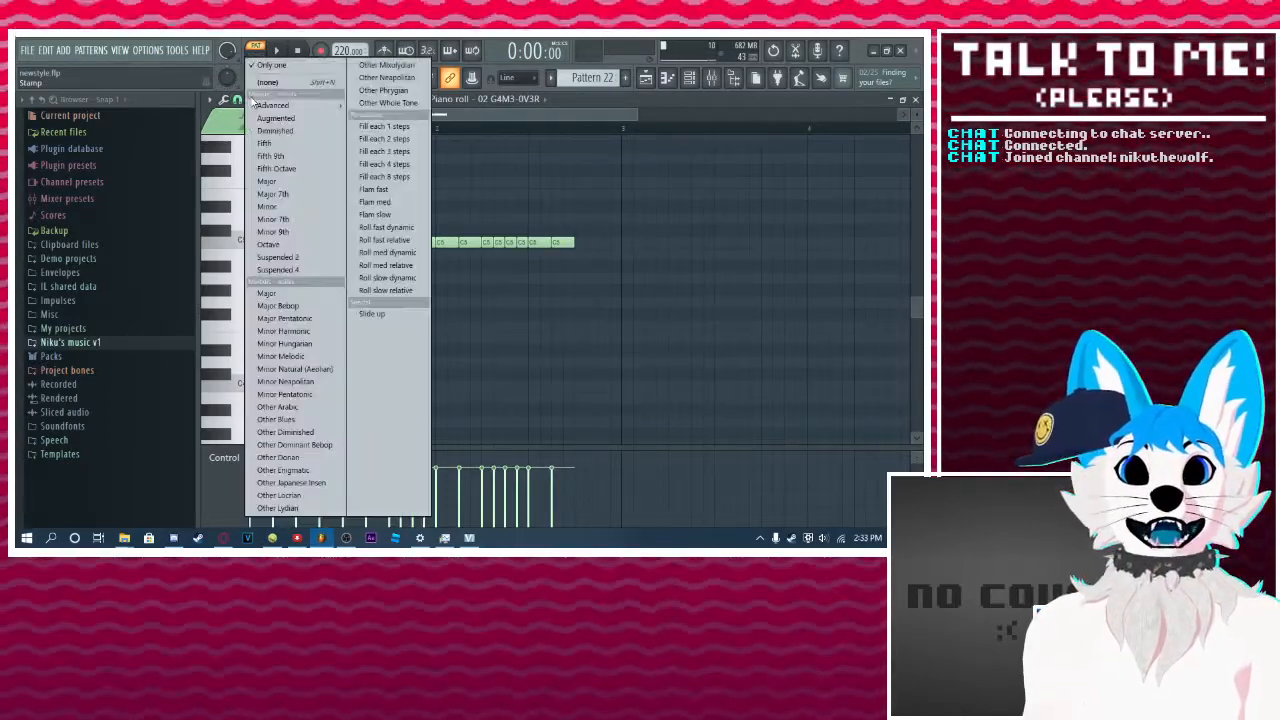
left_click(396, 291)
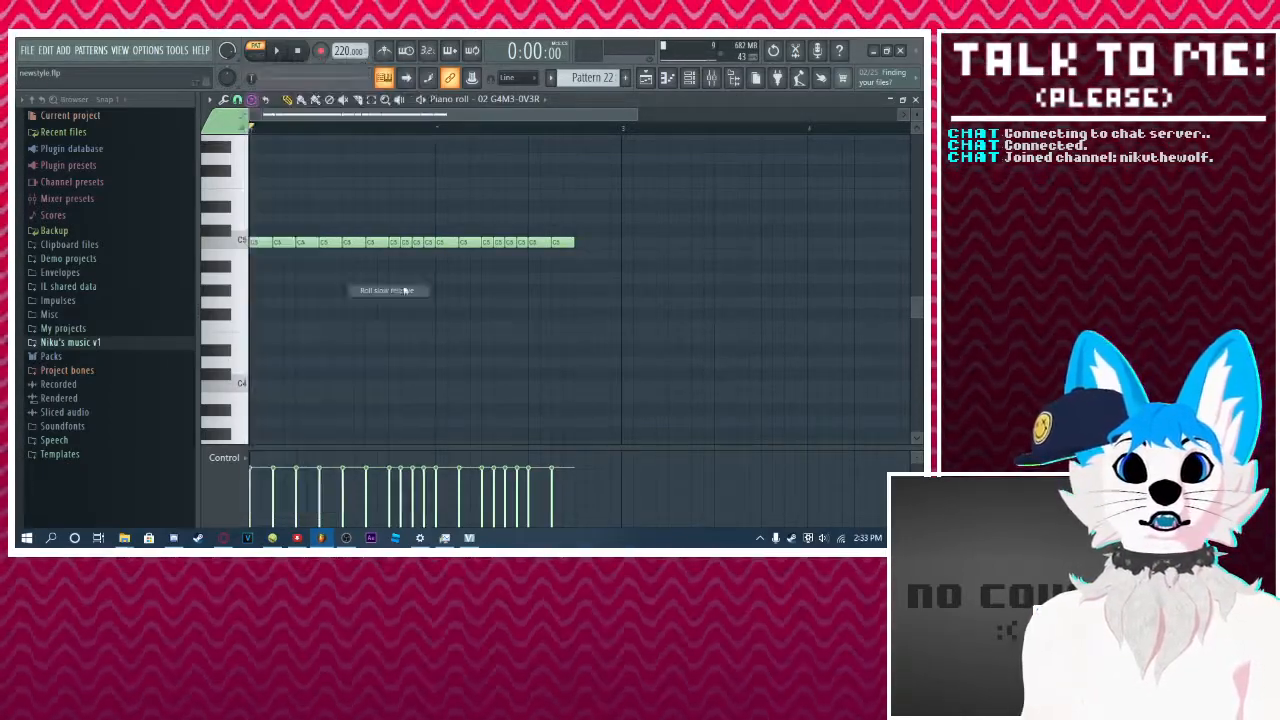
left_click(256, 102)
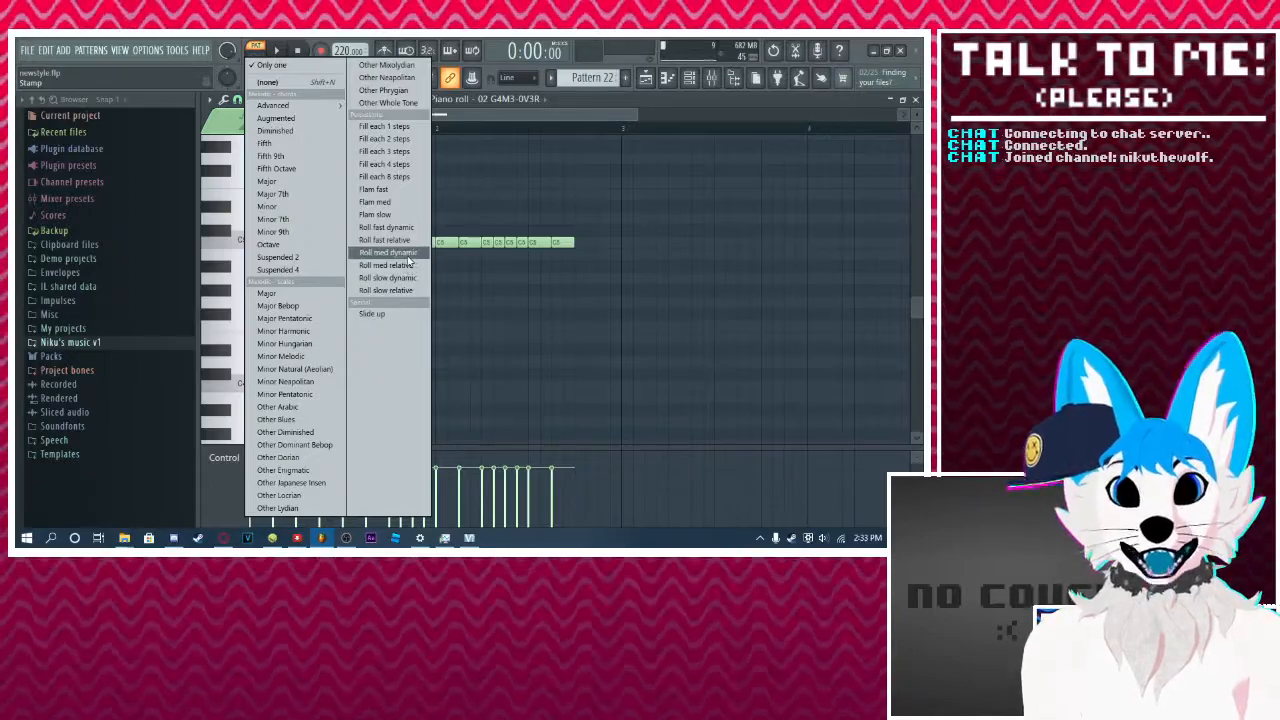
left_click(386, 290)
left_click(583, 243)
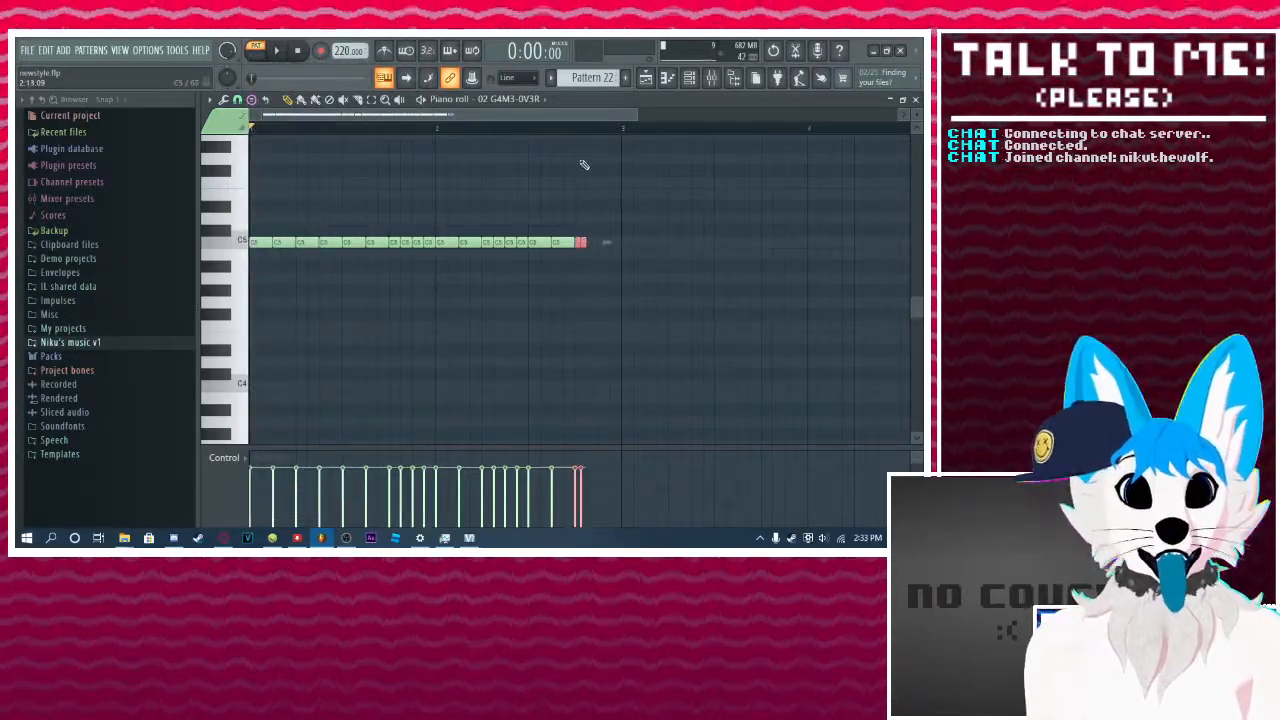
scroll(589, 115, "up", 2)
scroll(573, 112, "down", 4)
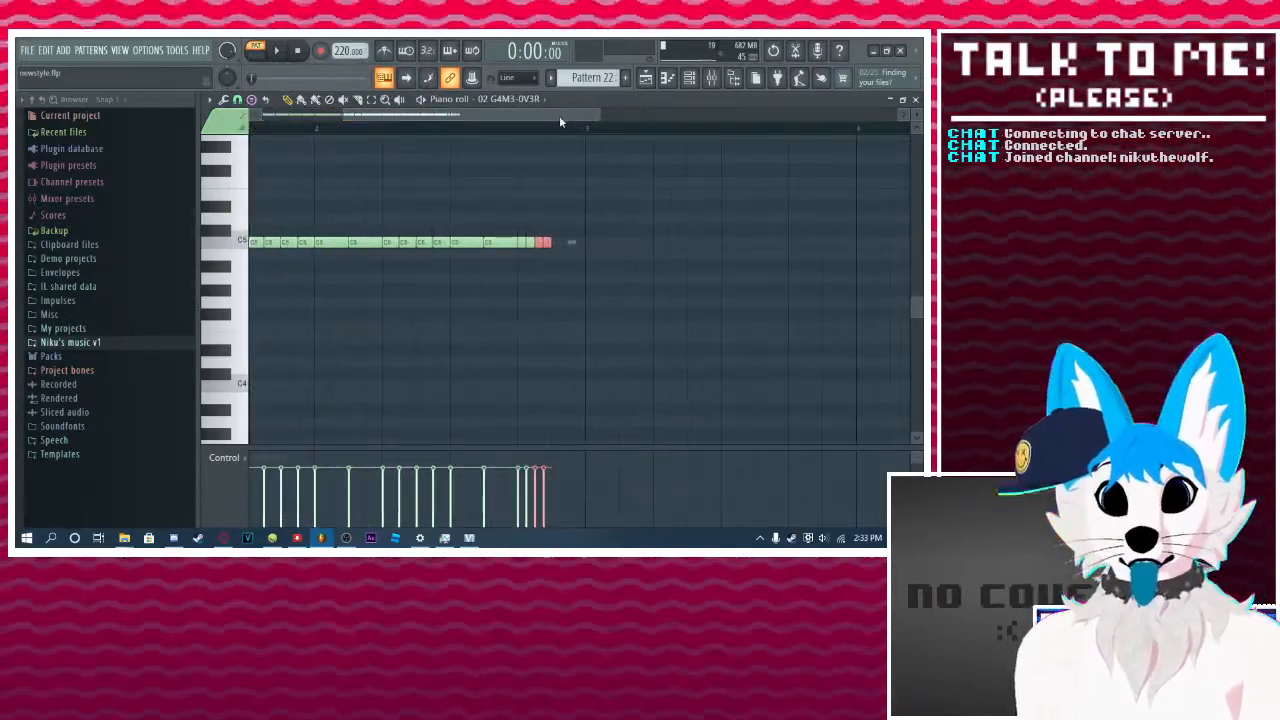
Step: Play back Pattern 22 to hear the kick rhythm and bring the channel rack to the front
key("space")
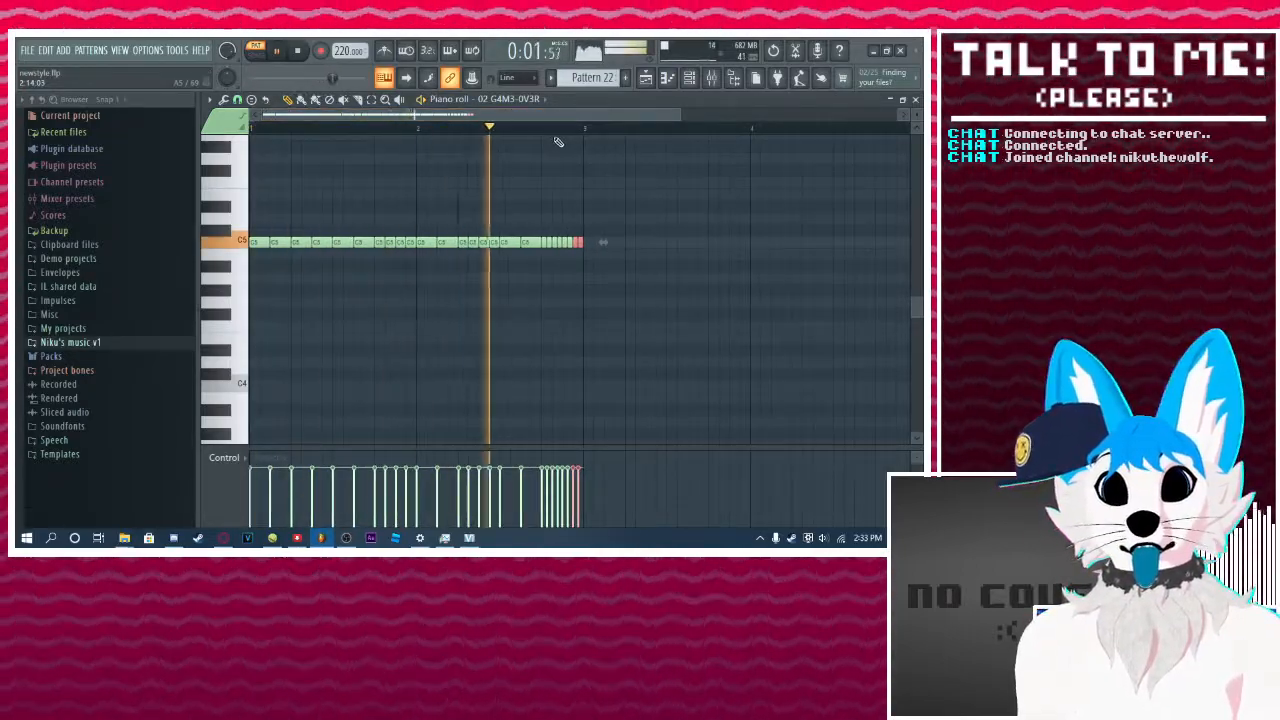
key("space")
double_click(578, 97)
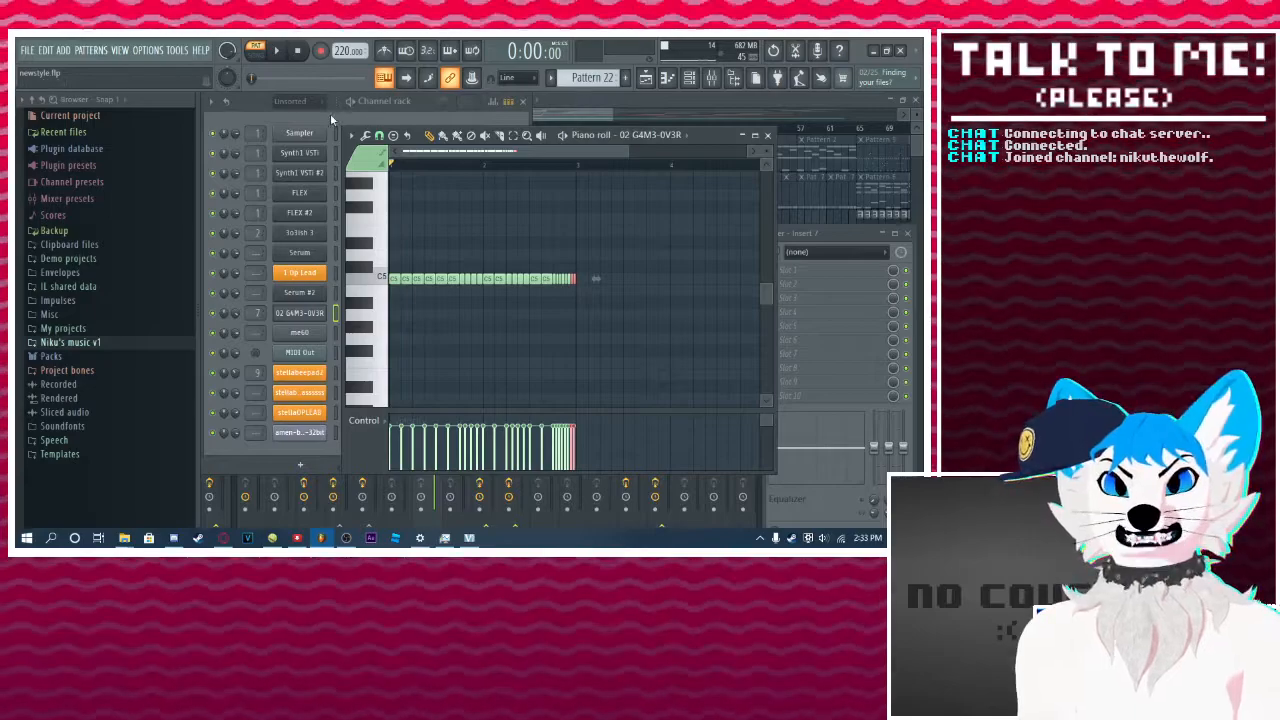
left_click(332, 119)
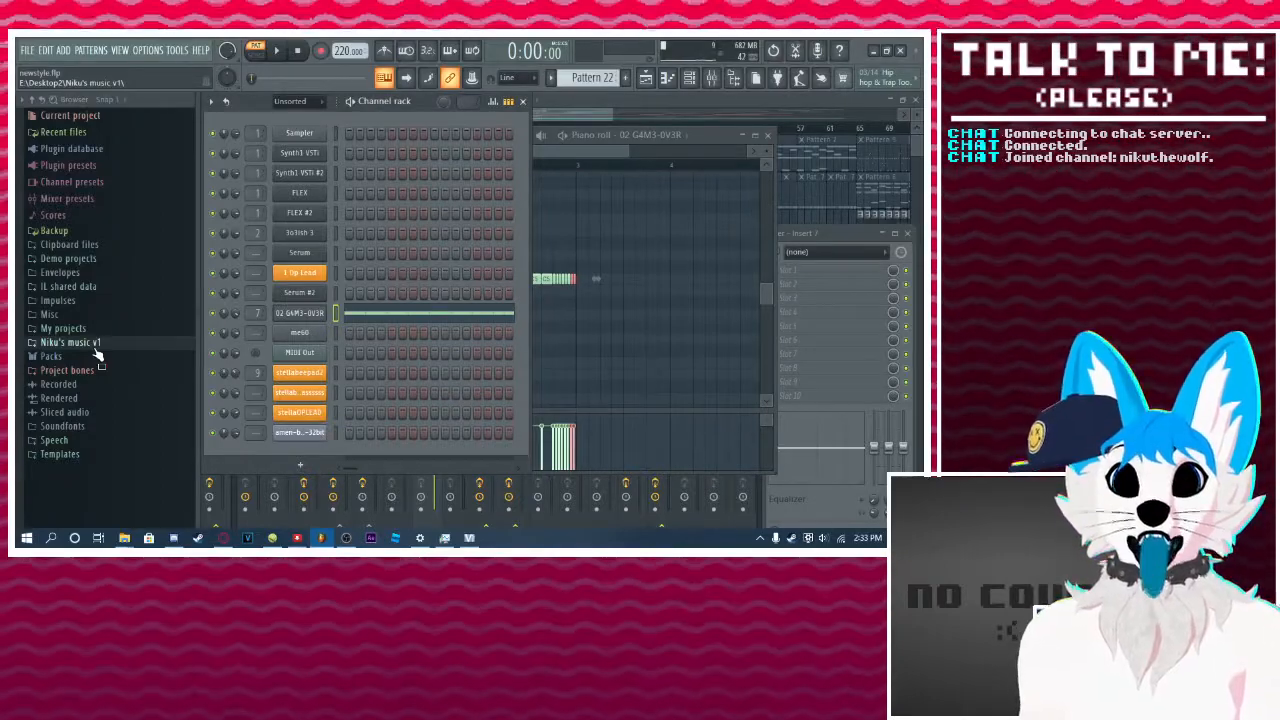
left_click(279, 51)
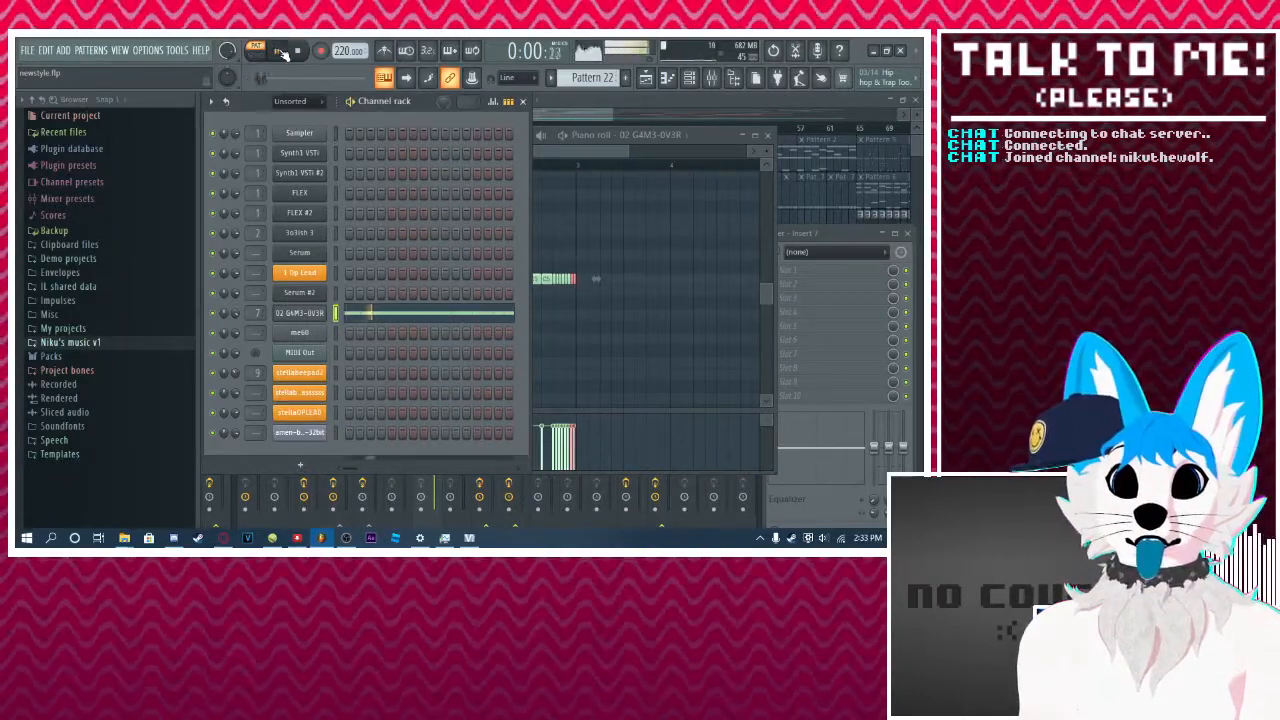
left_click(300, 52)
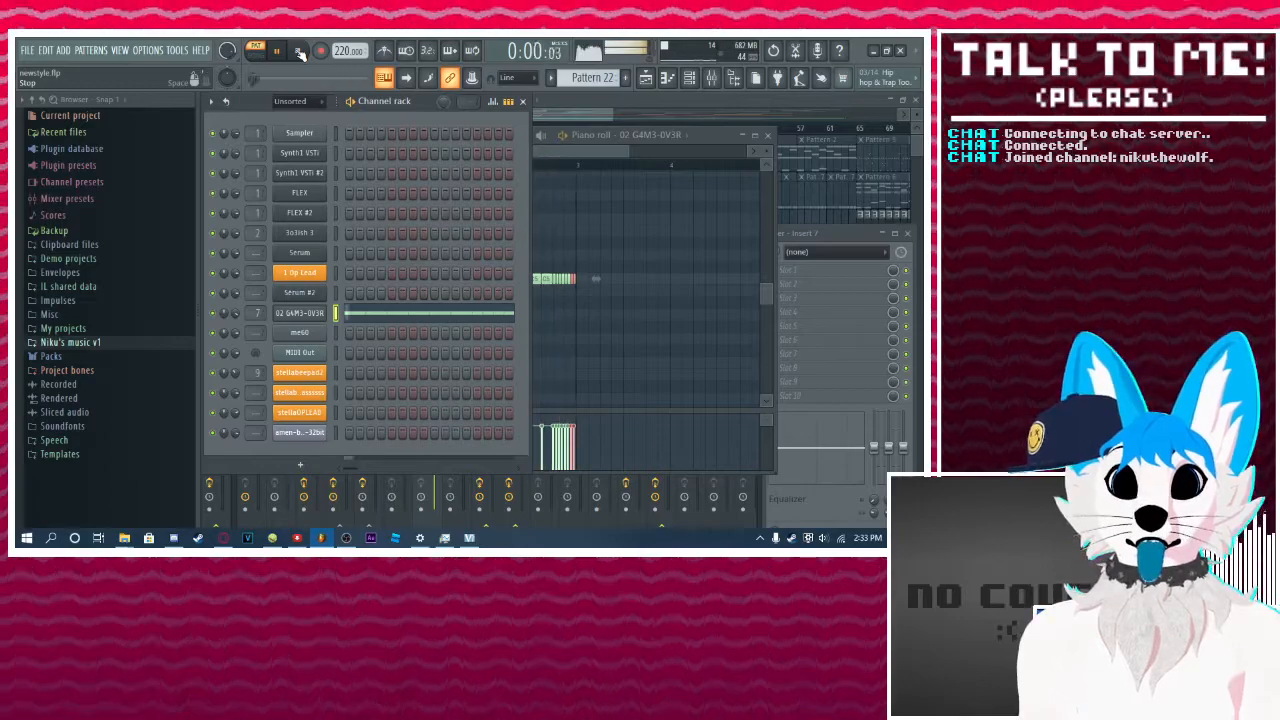
Step: Browse the music sample library to the VEC3 Dirty Kicks folder inside Vengeance Essential Club Sounds vol.3
left_click(75, 342)
scroll(110, 380, "down", 10)
scroll(125, 342, "down", 15)
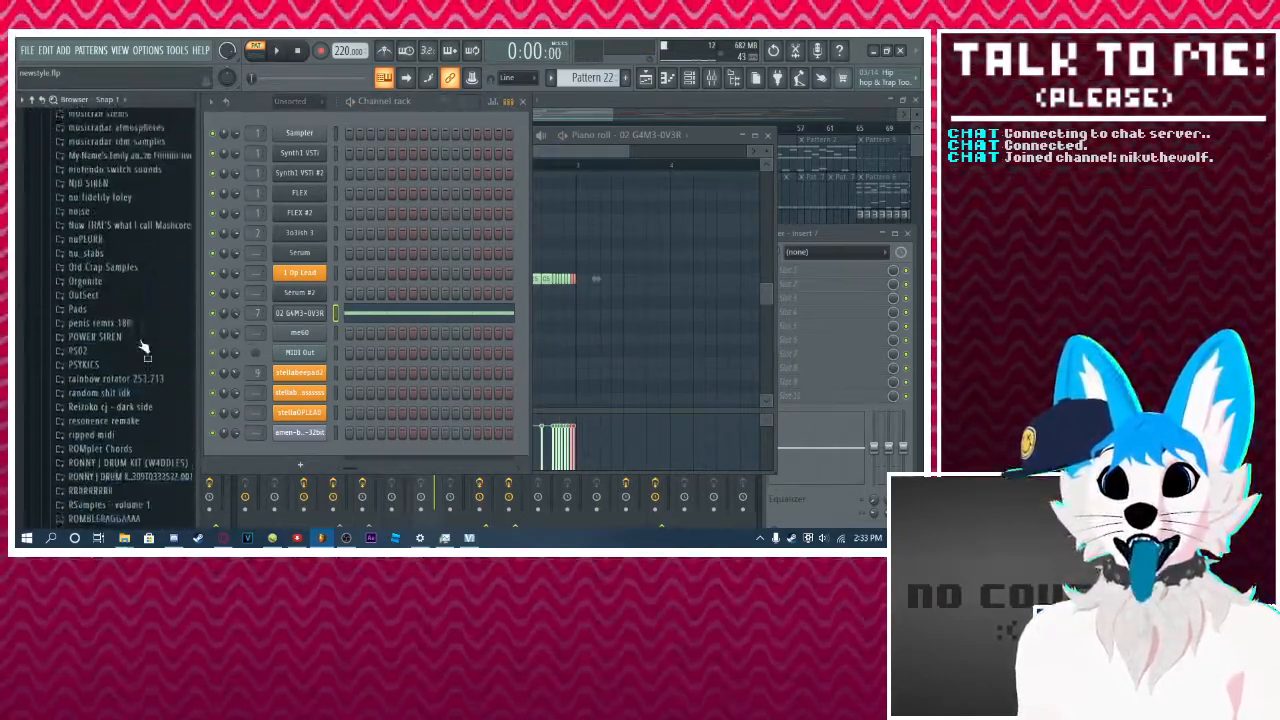
scroll(143, 347, "down", 12)
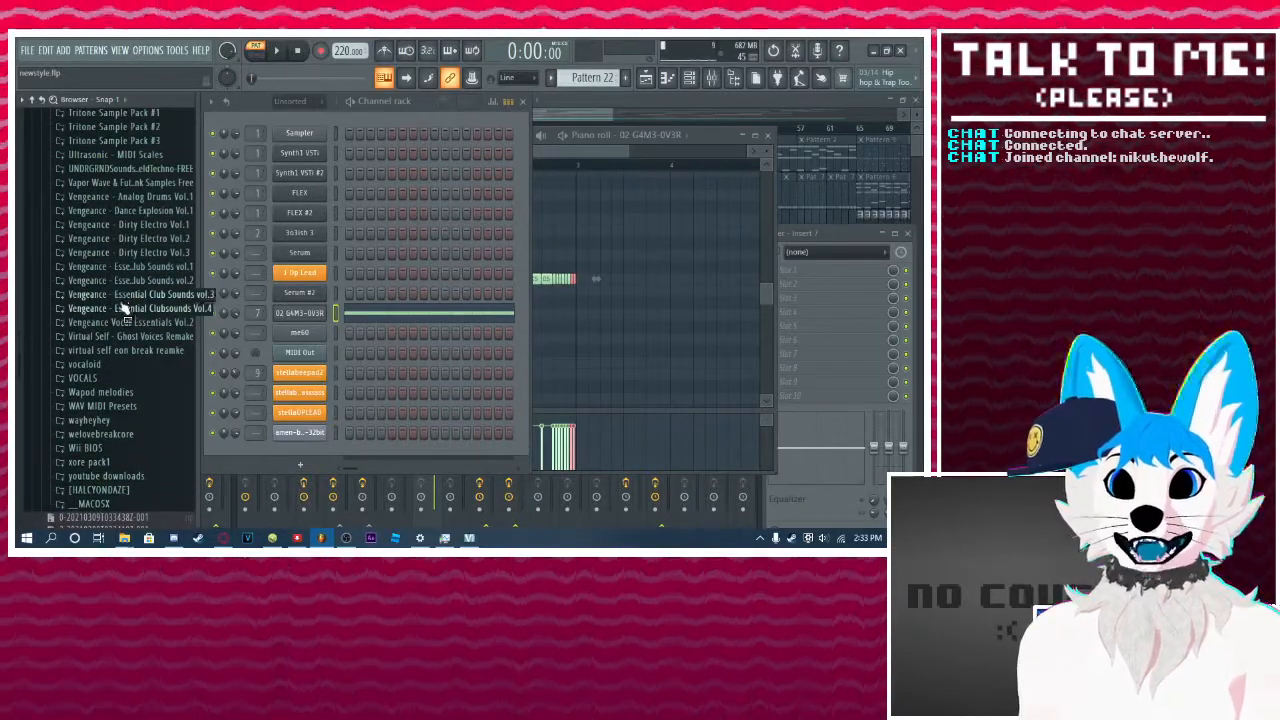
left_click(120, 296)
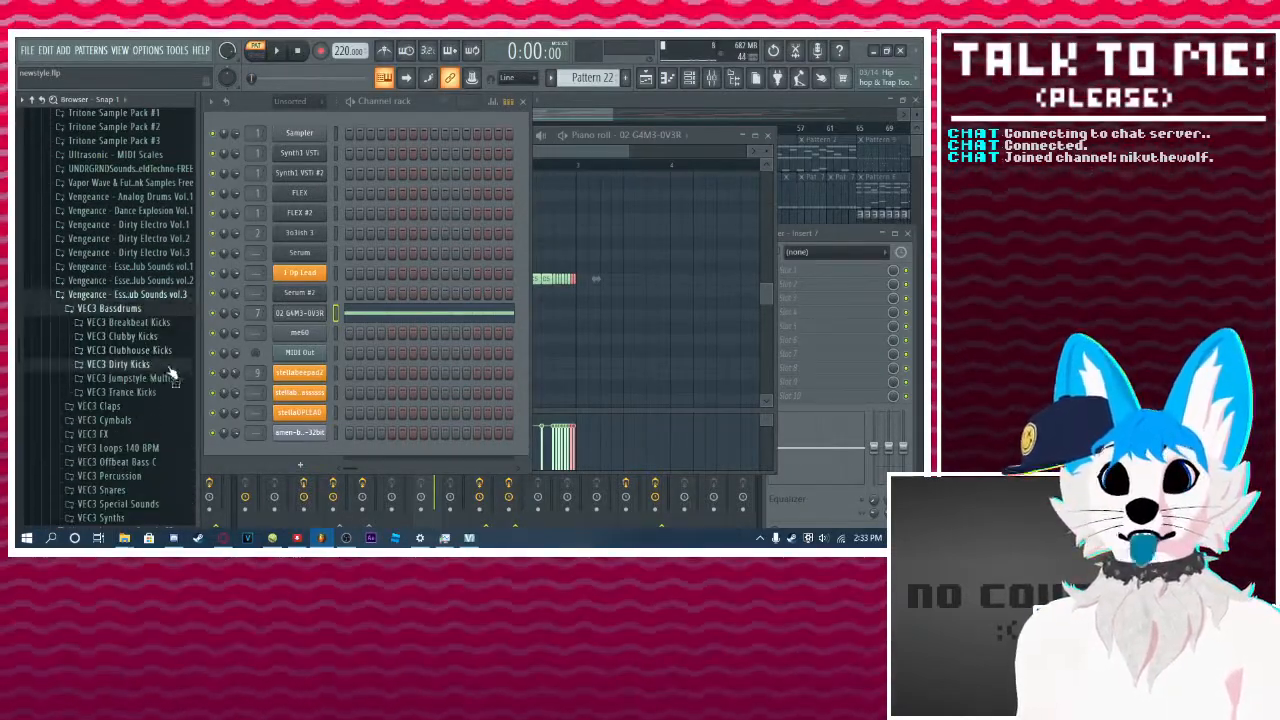
left_click(160, 368)
Step: Audition several VEC3 Bassdrums Dirty samples up to Dirty 13
left_click(149, 305)
left_click(142, 244)
left_click(132, 258)
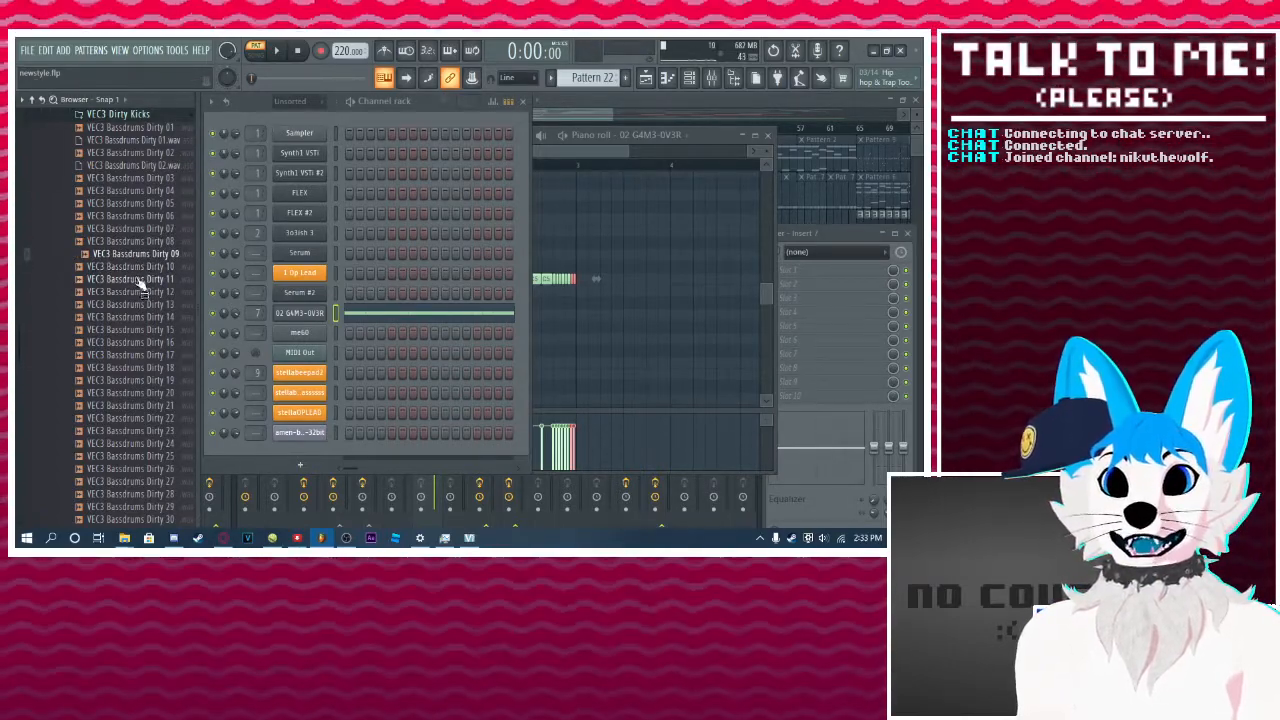
left_click(141, 281)
left_click(144, 305)
Step: Add VEC3 Bassdrums Dirty 13 as a new channel with a raised crossfade and route it to mixer track 7
left_click_drag(293, 460, 300, 458)
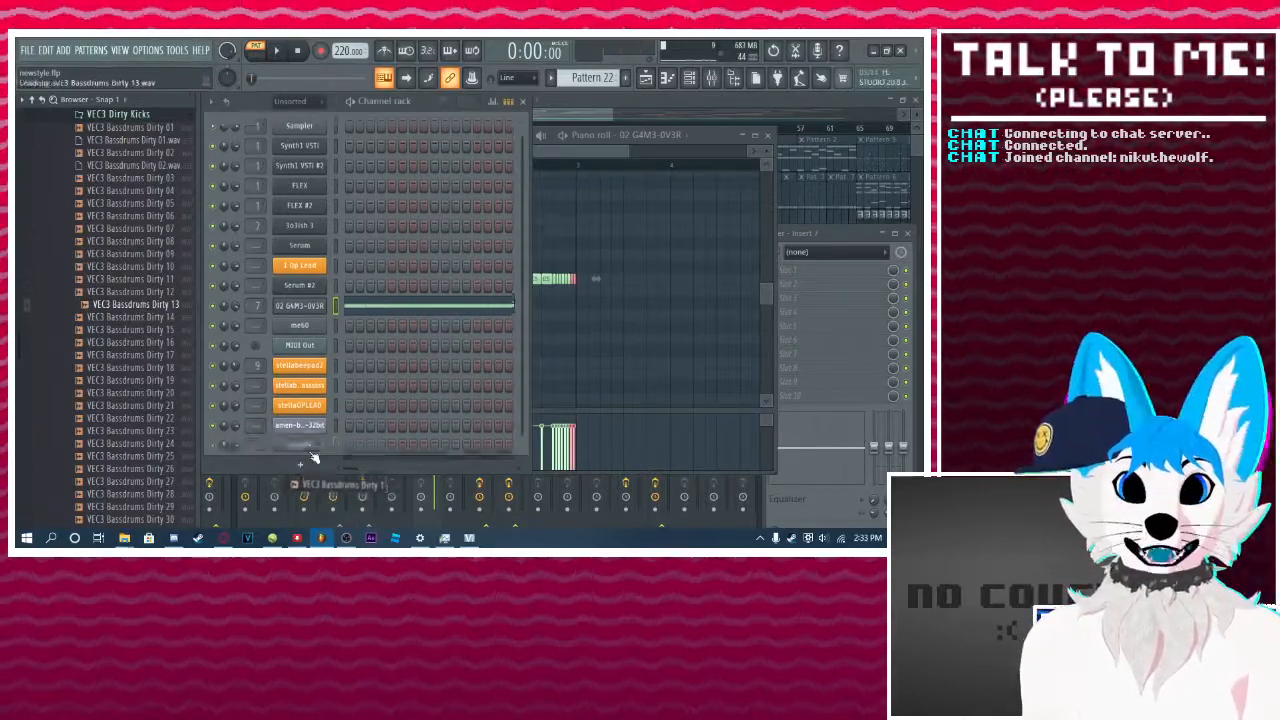
left_click_drag(569, 377, 569, 290)
left_click_drag(597, 217, 597, 182)
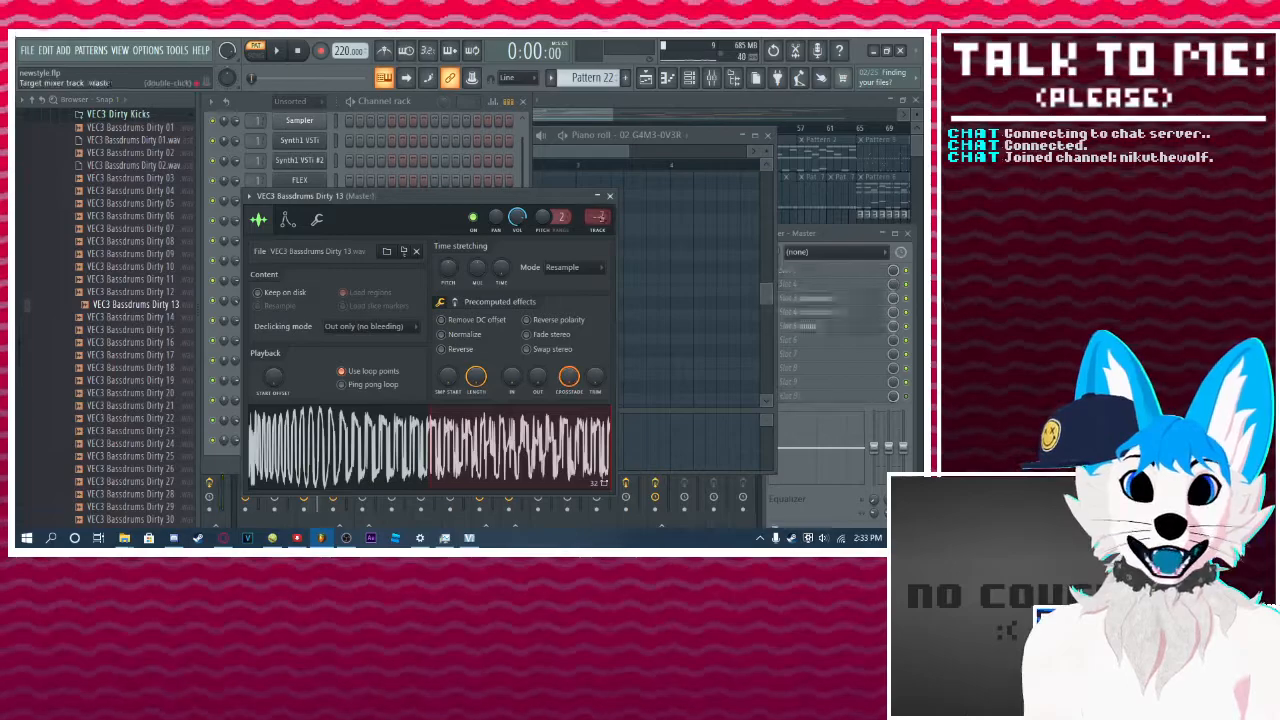
Step: Copy the 02 G4M3-0V3R notes into the VEC3 Bassdrums Dirty 13 channel and play the result
left_click(237, 104)
right_click(308, 298)
left_click(488, 312)
right_click(310, 440)
left_click(511, 364)
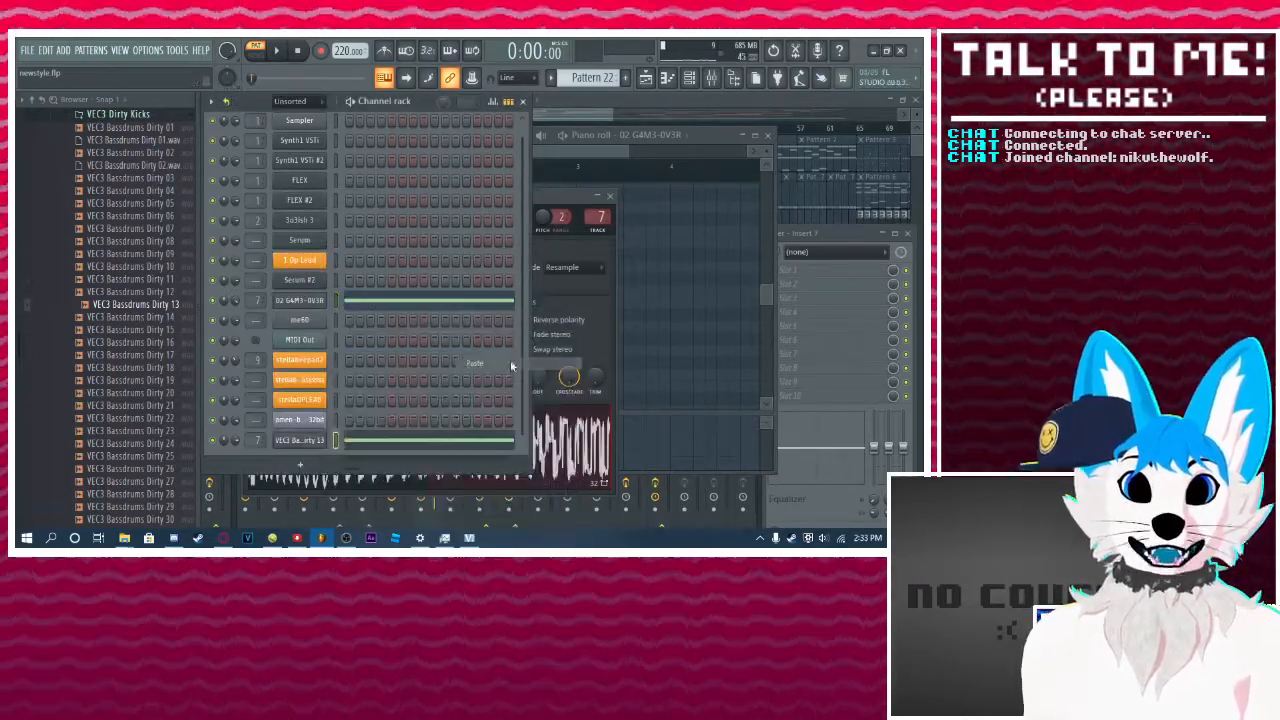
left_click(301, 445)
left_click(301, 445)
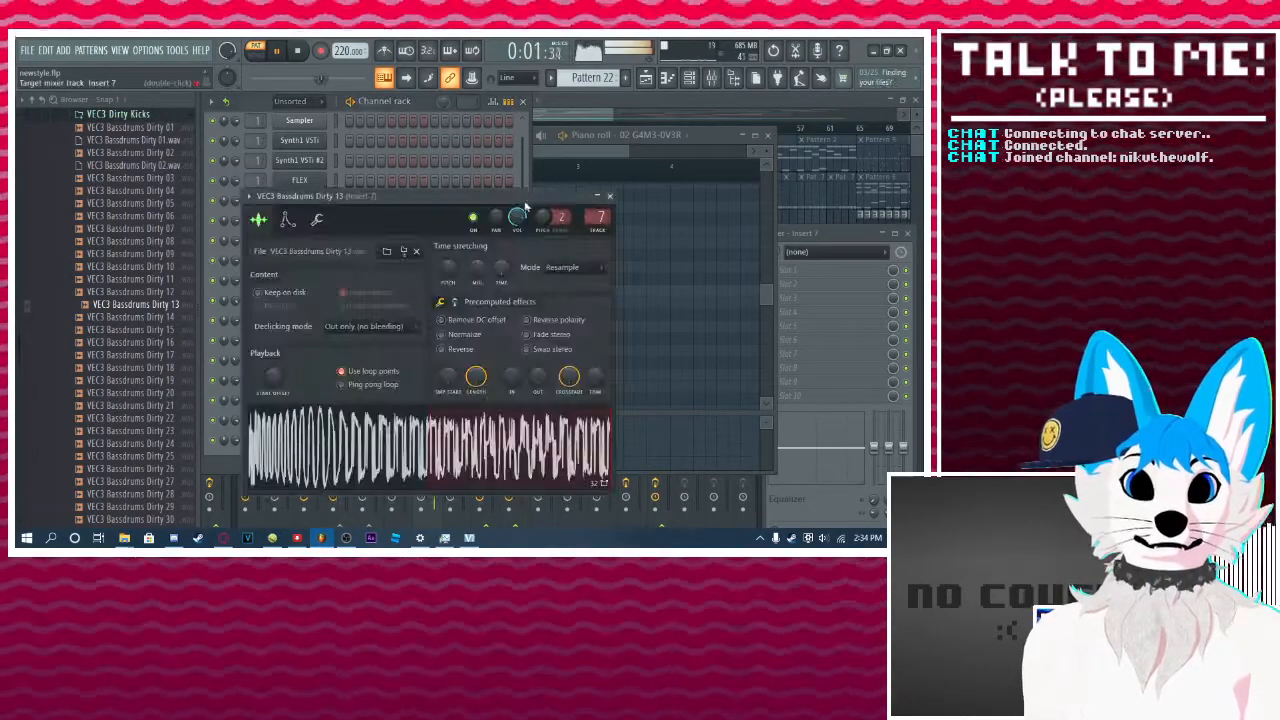
left_click_drag(517, 196, 721, 147)
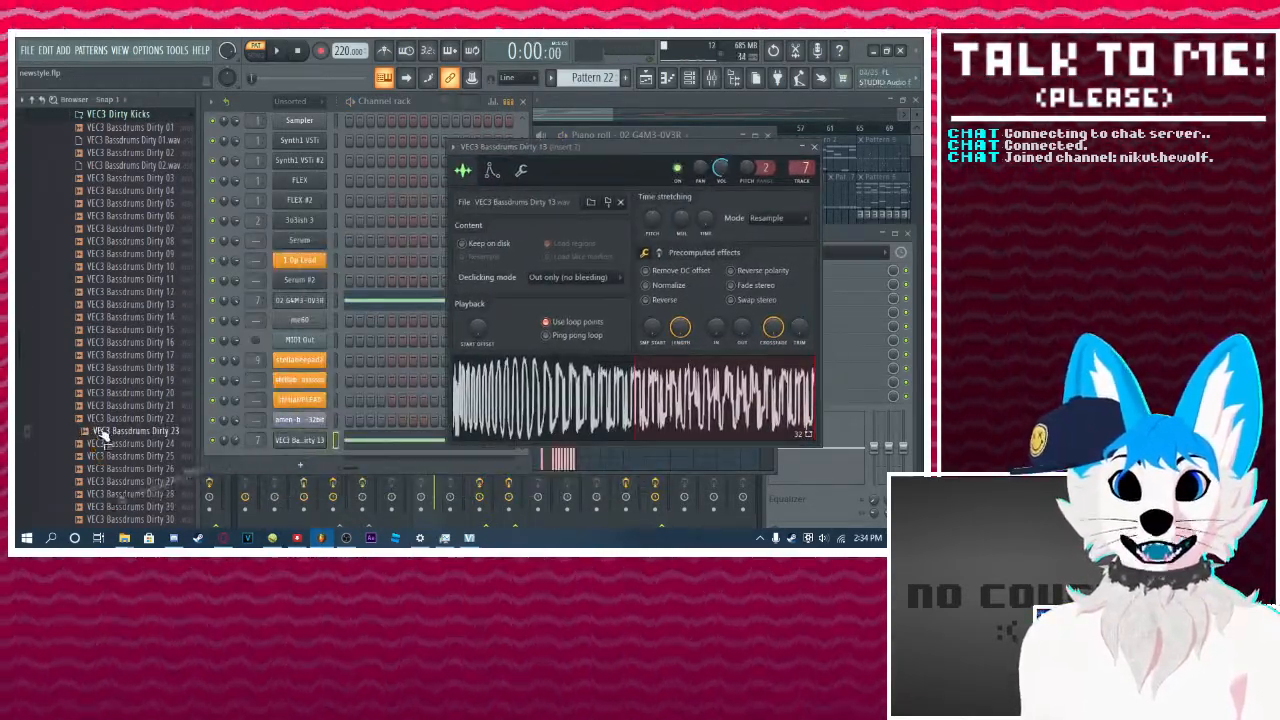
Step: Audition further VEC3 Bassdrums Dirty samples in the 20s and 30s for another kick
left_click(115, 407)
left_click(118, 394)
scroll(137, 405, "down", 2)
left_click(136, 431)
left_click(138, 445)
left_click(138, 469)
scroll(139, 485, "down", 4)
left_click(143, 397)
left_click(145, 383)
left_click(147, 370)
left_click(144, 343)
left_click(142, 356)
Step: Add VEC3 Bassdrums Dirty 35 as a new channel and route it to mixer track 8
left_click_drag(144, 365, 312, 449)
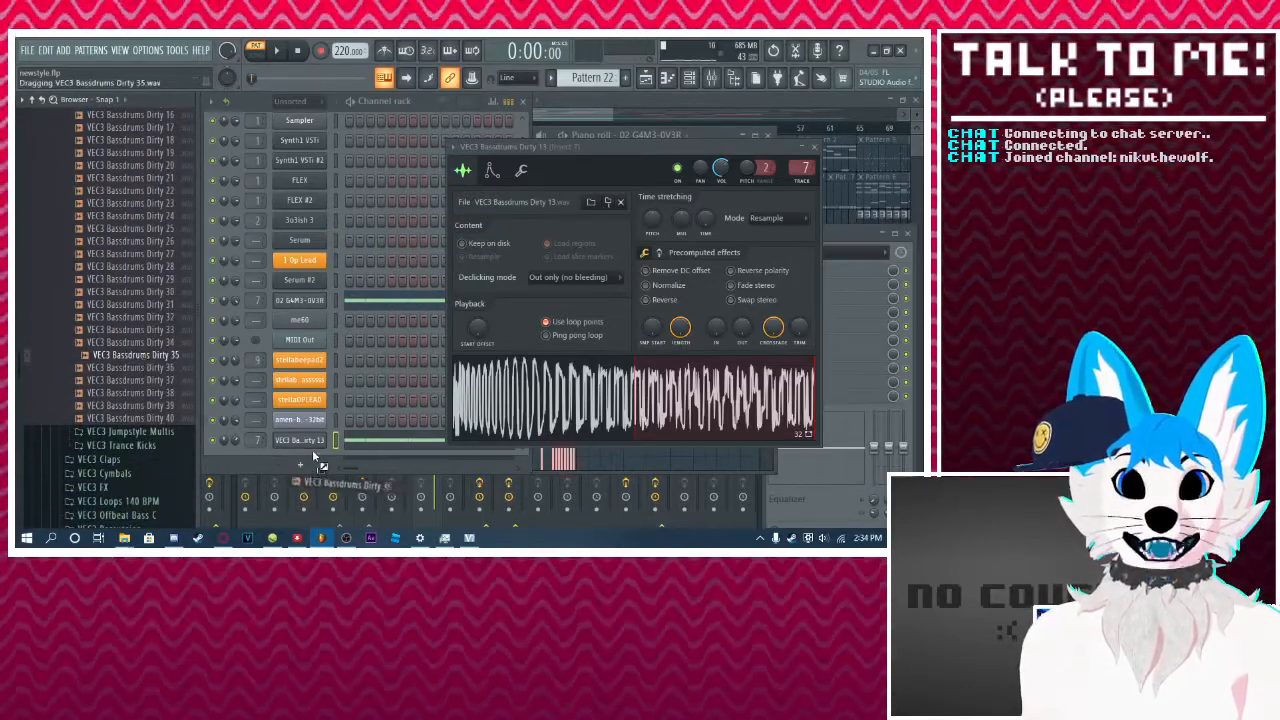
left_click(213, 455)
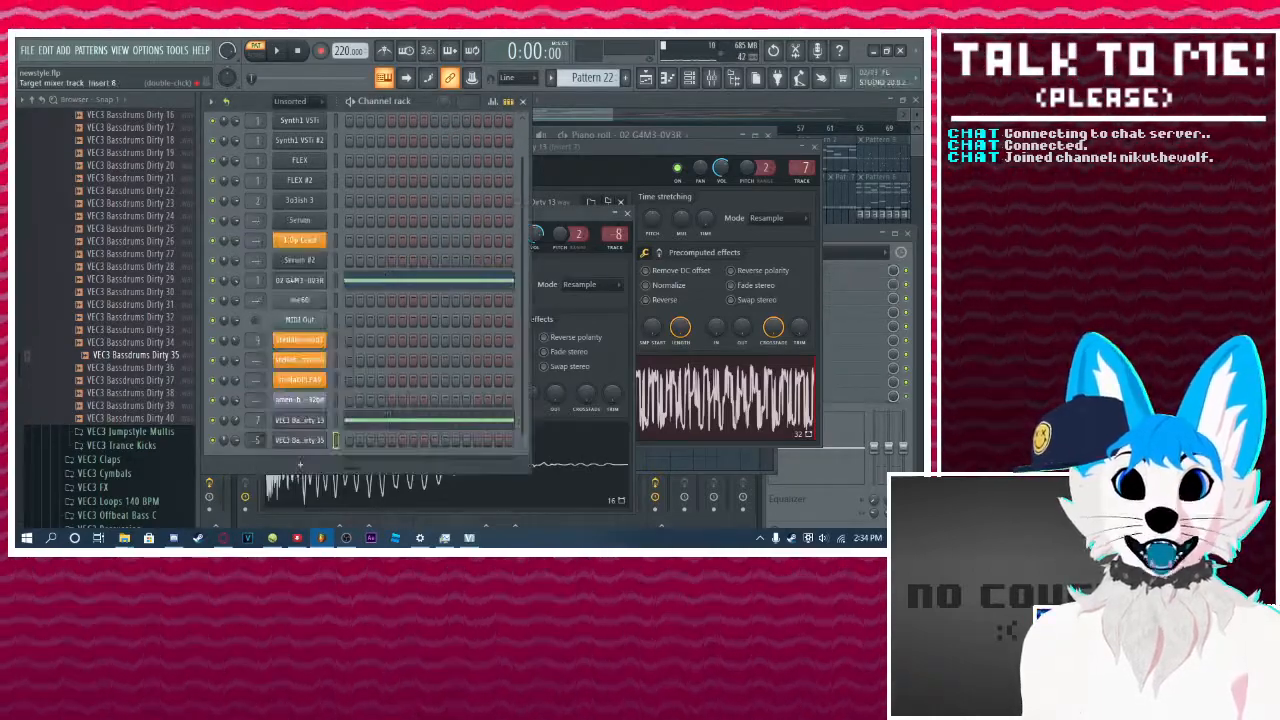
Step: Set the VEC3 Bassdrums Dirty 35 loop crossfade to 100% and copy the 02 G4M3-0V3R notes into its channel
left_click(299, 440)
left_click_drag(593, 401, 597, 398)
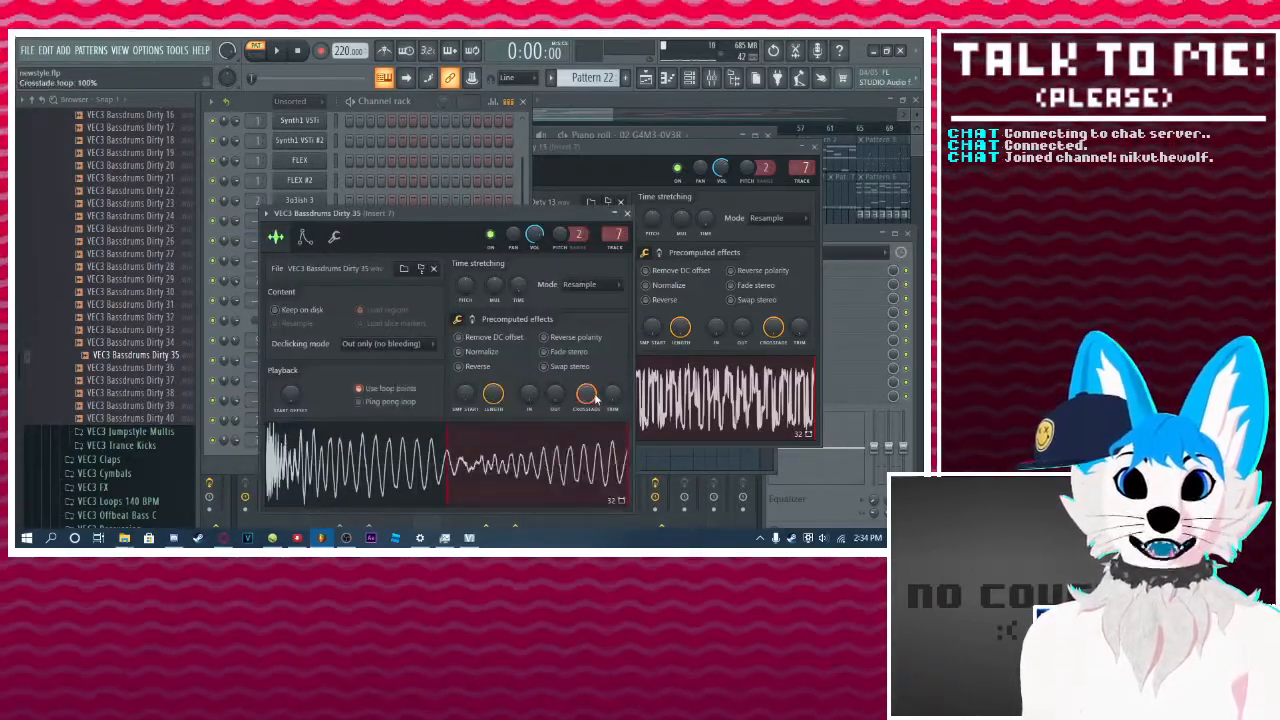
left_click(287, 105)
right_click(307, 276)
left_click(473, 294)
right_click(313, 442)
left_click(473, 363)
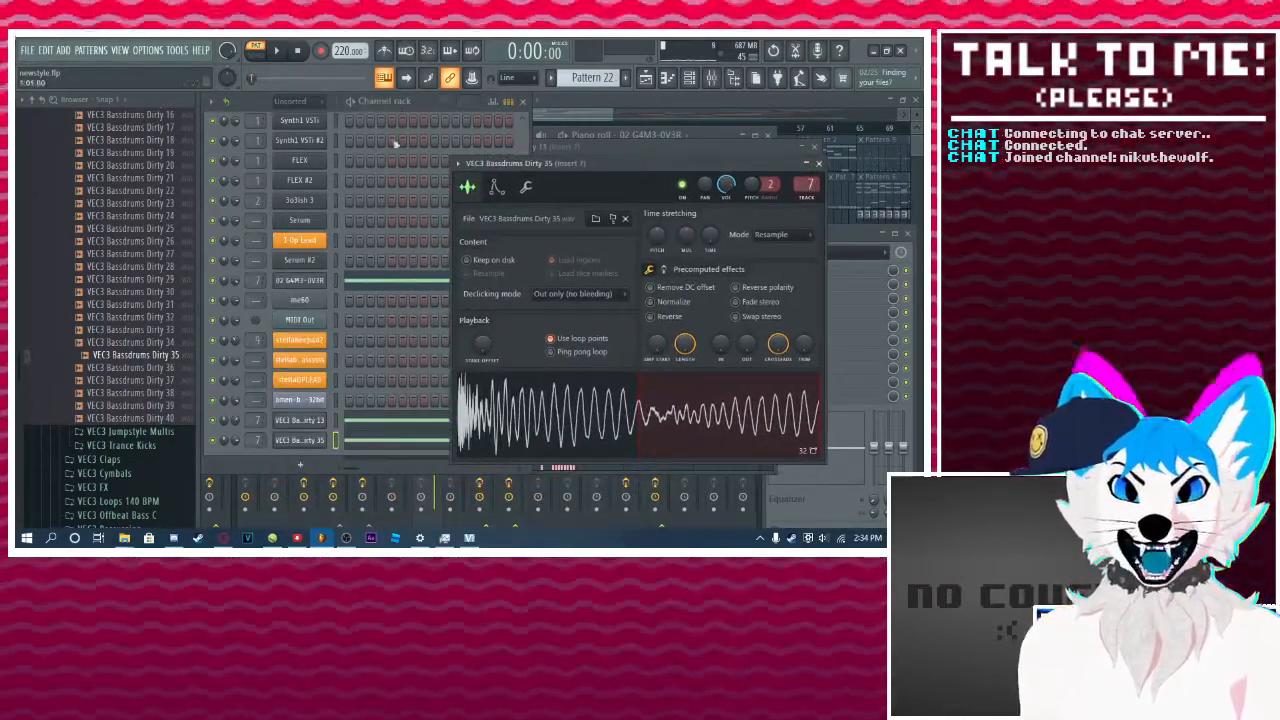
Step: Play Pattern 22 with the three kick channels layered
left_click(257, 107)
key("space")
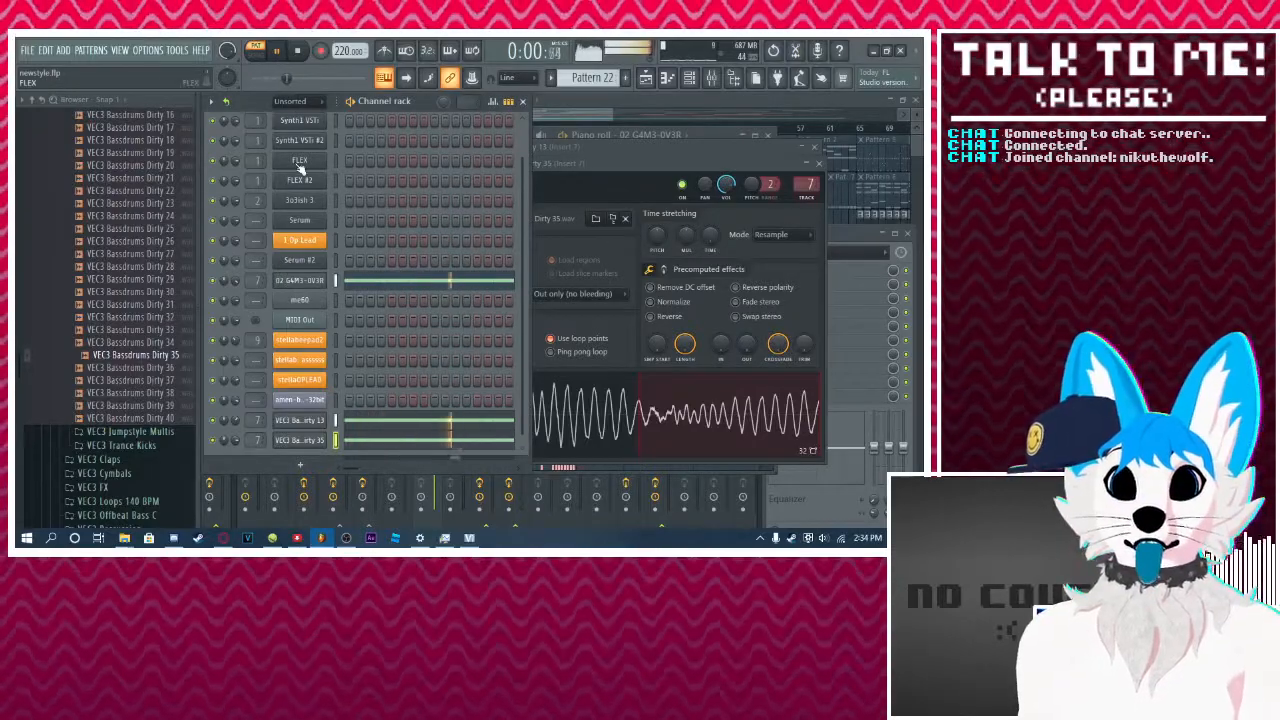
scroll(587, 78, "down", 1)
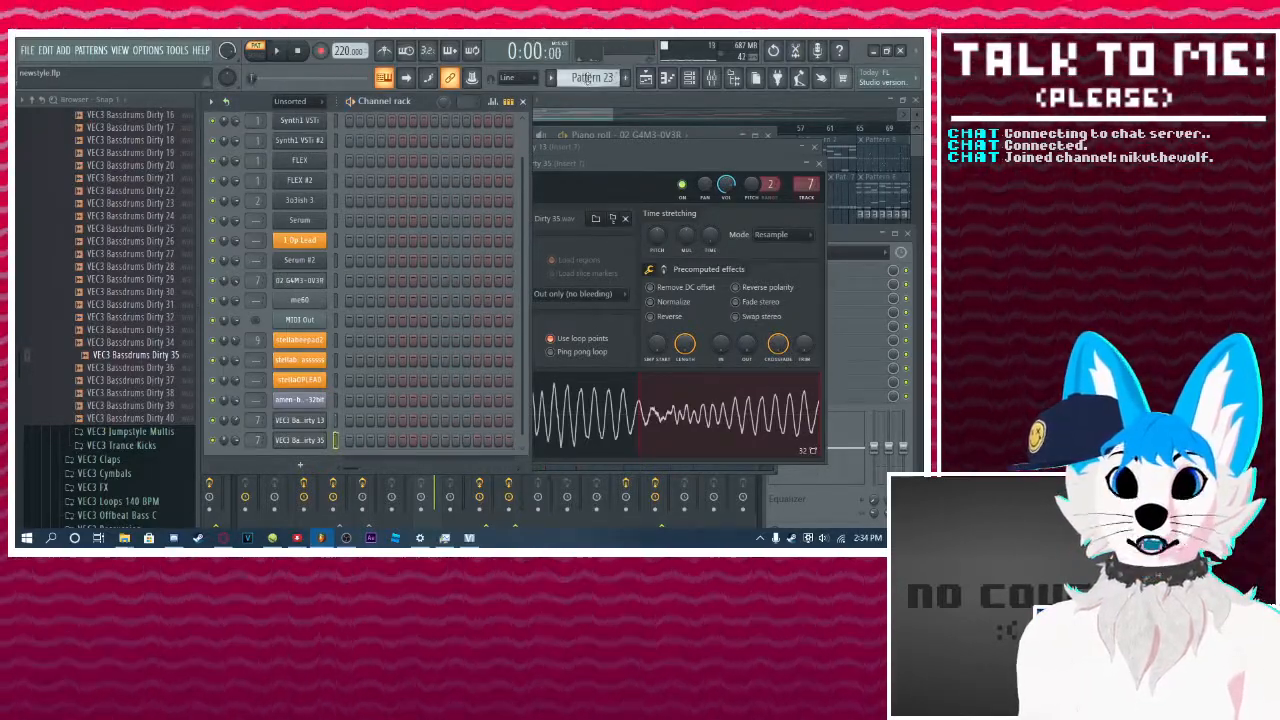
scroll(582, 79, "up", 1)
Step: Solo the 02 G4M3-0V3R channel, audition its loop crossfade at 0%, and raise the crossfade again
right_click(213, 281)
left_click(270, 288)
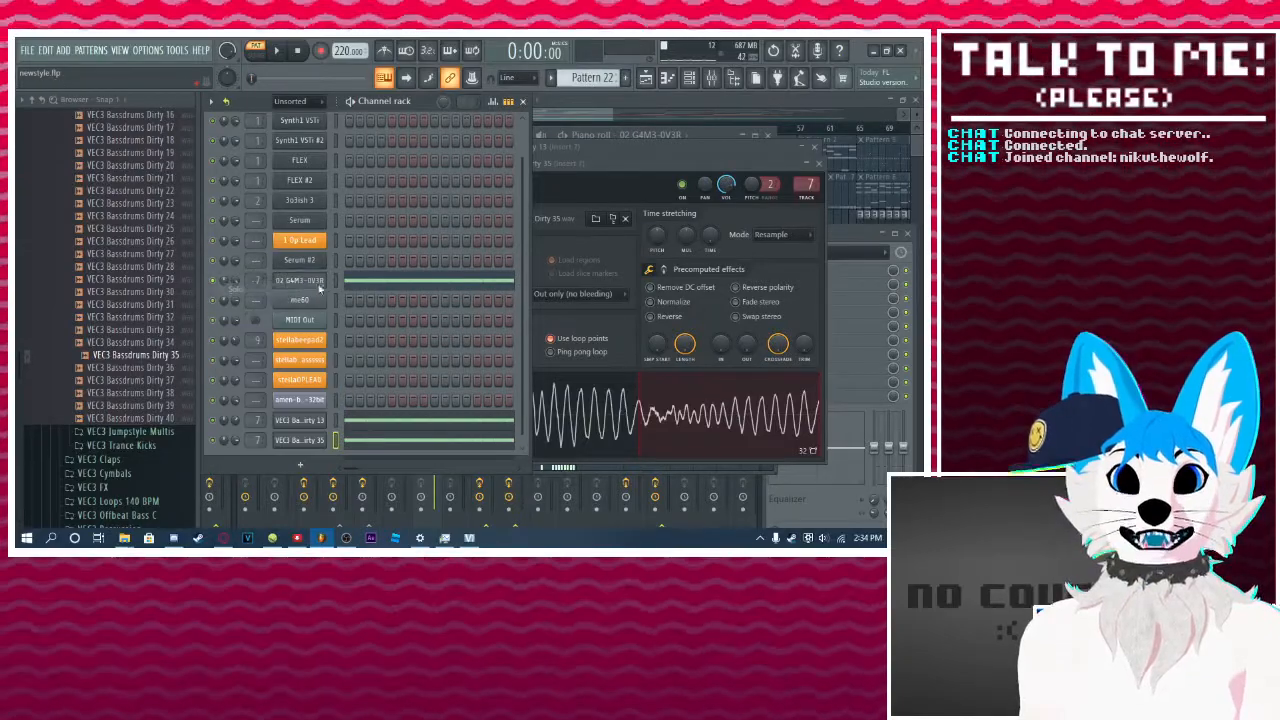
left_click(300, 281)
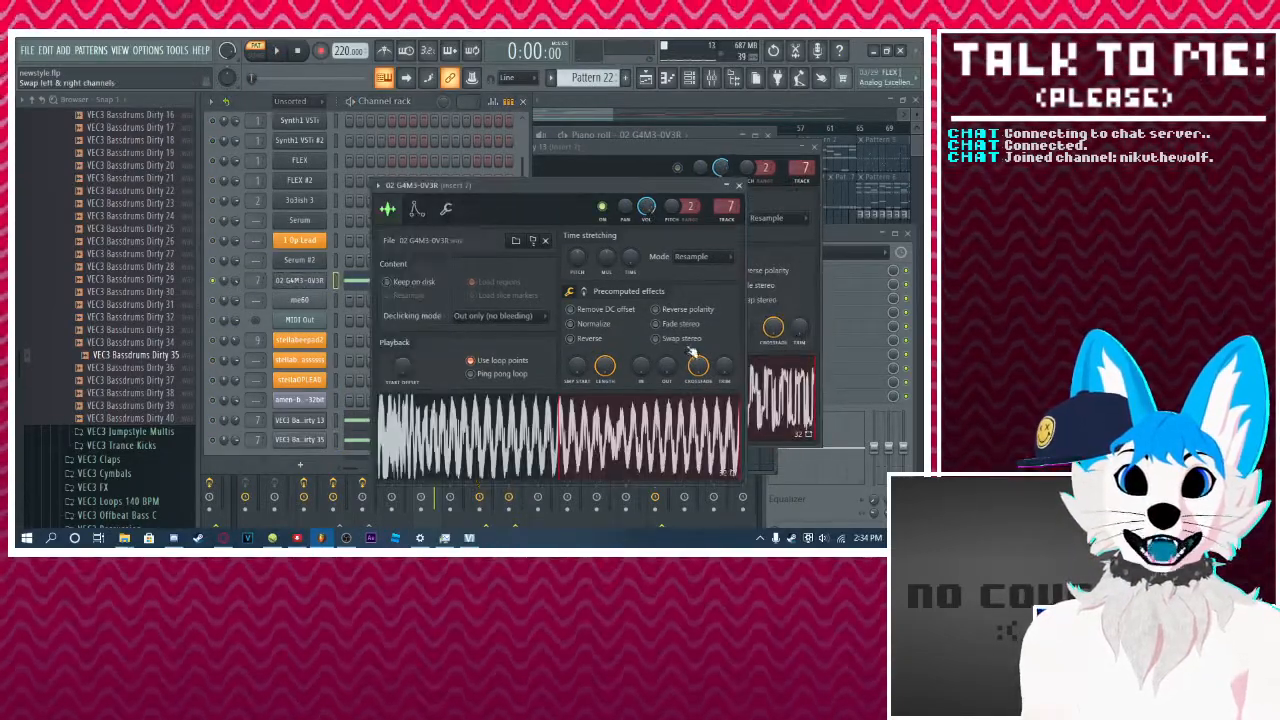
left_click_drag(698, 366, 698, 430)
key("space")
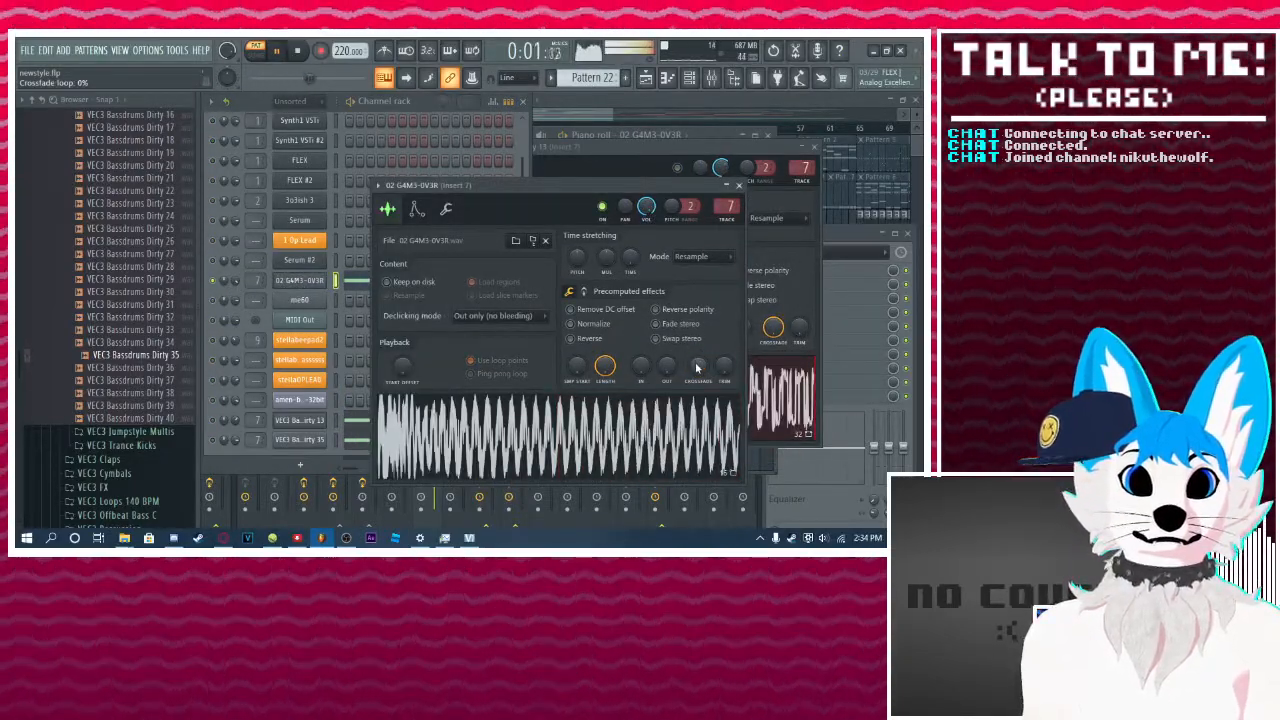
left_click_drag(698, 366, 698, 300)
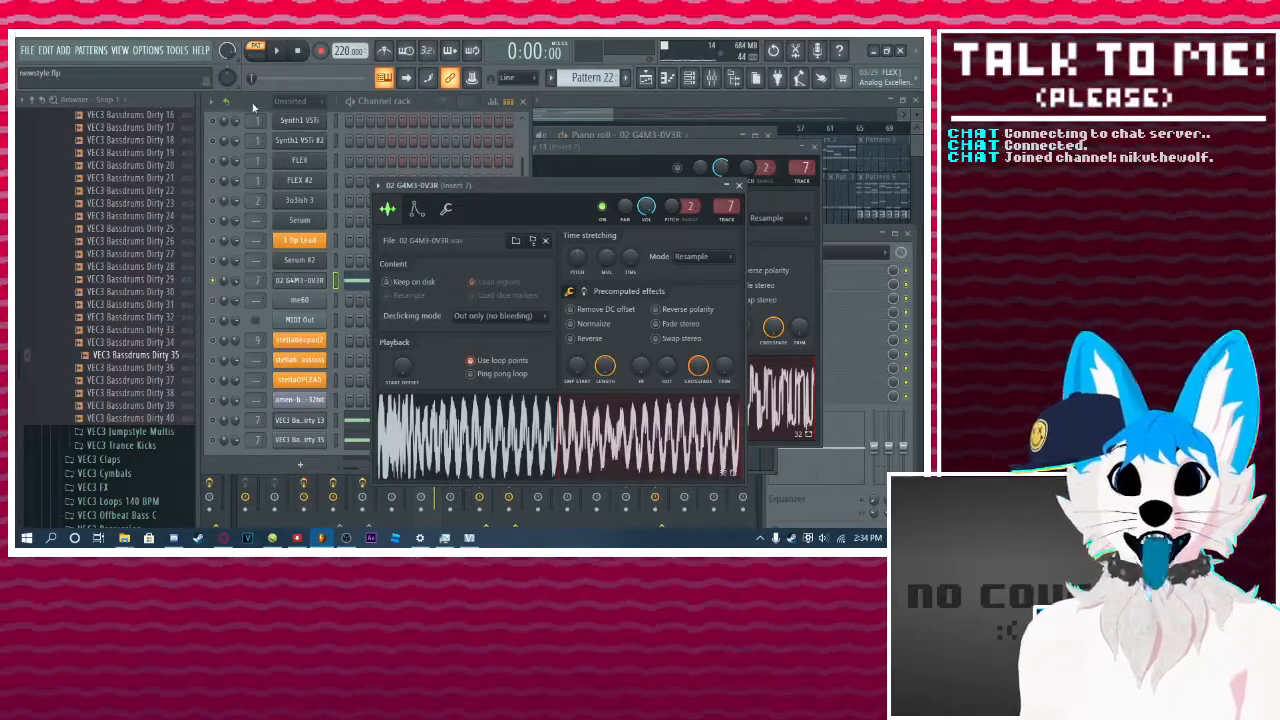
left_click(253, 106)
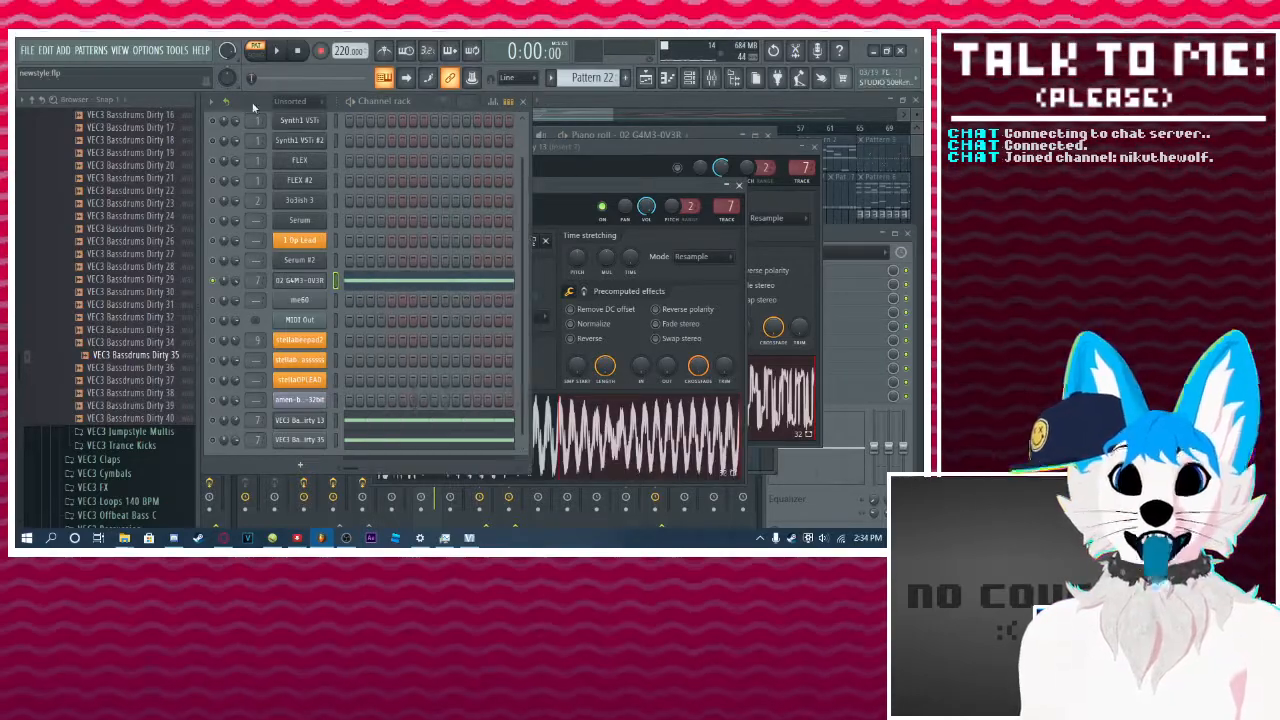
Step: Unsolo the 02 G4M3-0V3R channel and play all kick layers together
right_click(213, 283)
left_click(230, 289)
key("space")
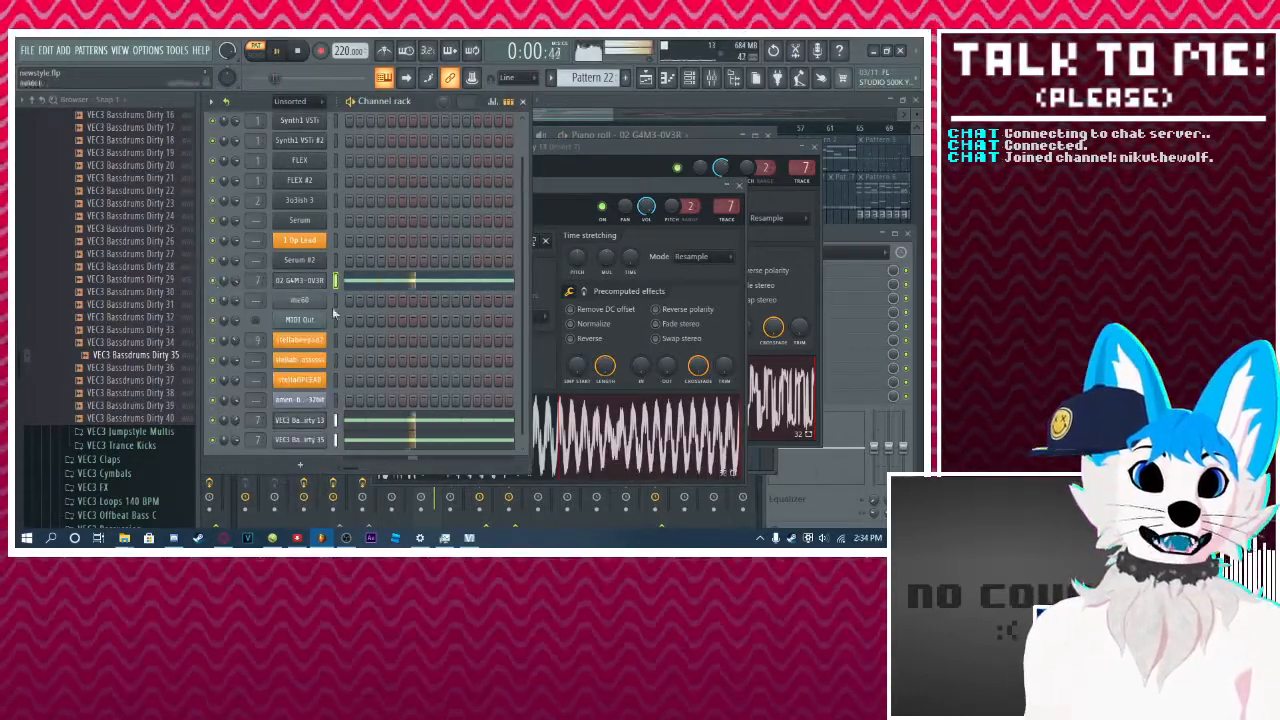
key("space")
Step: Switch to Pattern 23 and draw a long C5 note at the start of the 02 G4M3-0V3R piano roll, removing the extra note
scroll(603, 84, "down", 1)
right_click(304, 284)
left_click(345, 281)
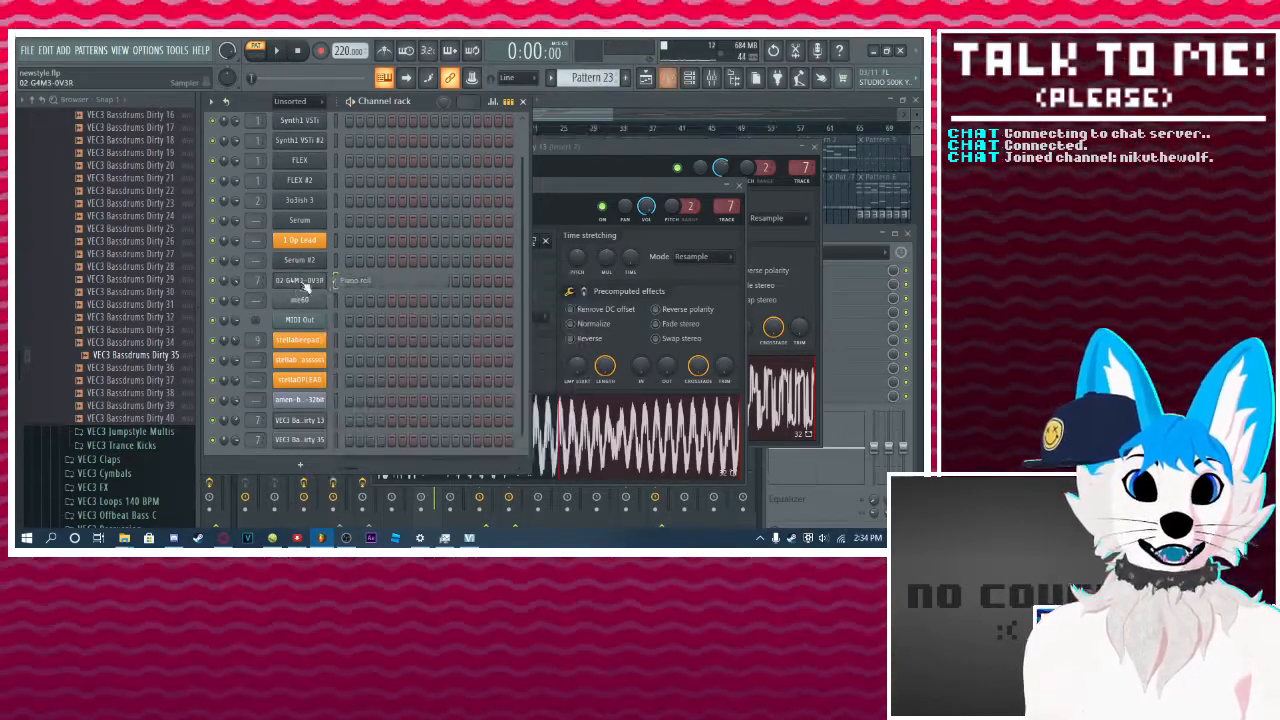
right_click(313, 283)
left_click(360, 281)
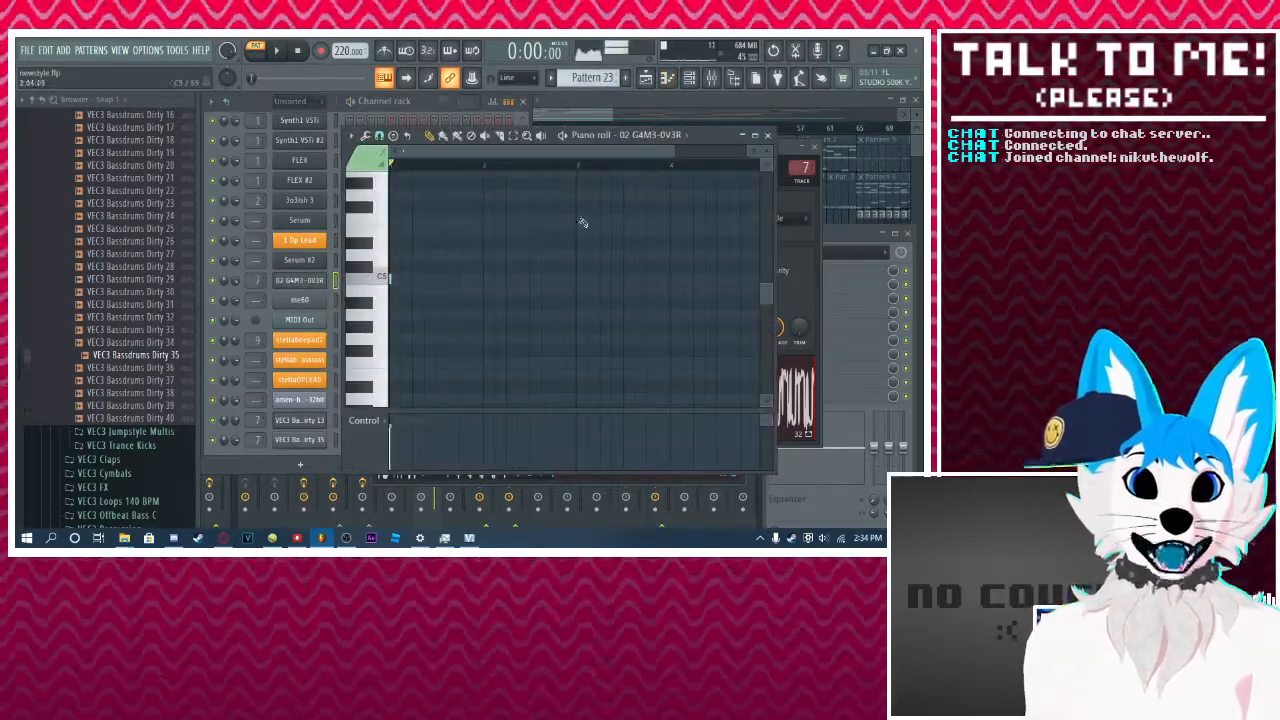
left_click(393, 278)
scroll(393, 278, "up", 7)
mouse_move(425, 279)
left_mouse_down()
mouse_move(573, 280)
mouse_move(538, 301)
left_mouse_up()
left_click(432, 136)
right_click(570, 281)
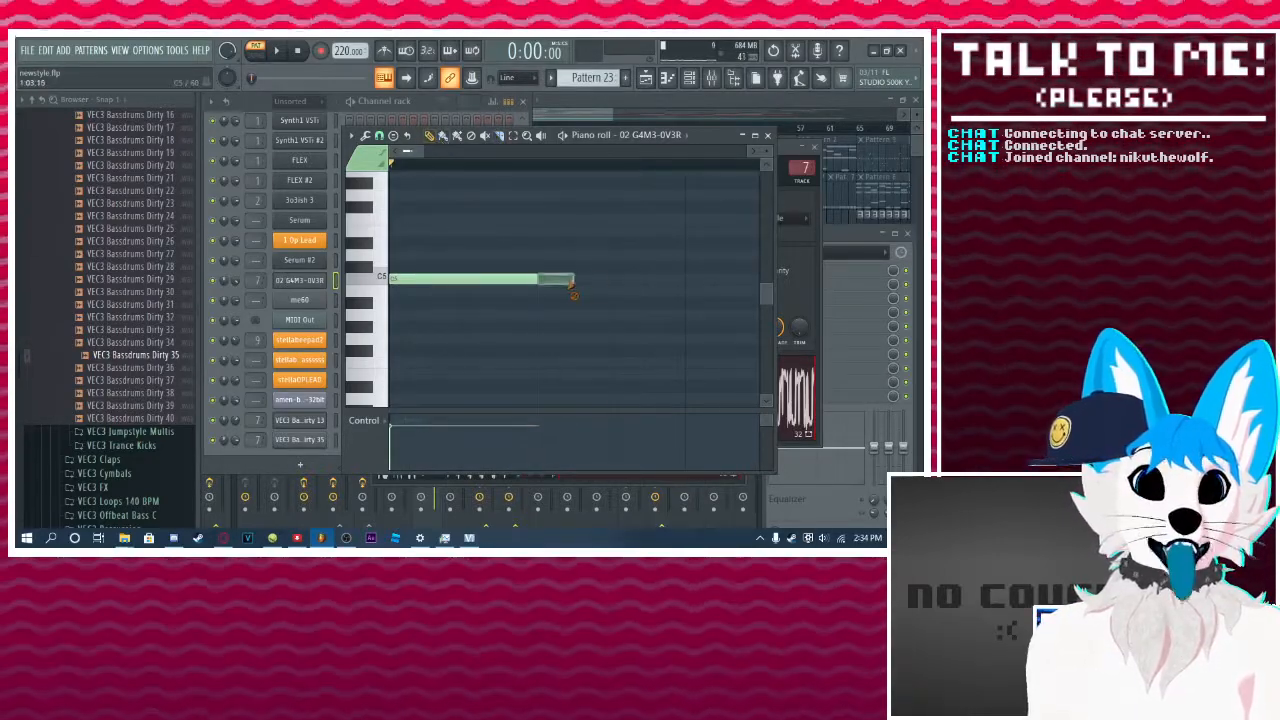
left_click(757, 139)
Step: Resize the first C5 note, fill the rest of bar 1 with an equal note and a shorter third one, and play it
left_click_drag(296, 250, 331, 244)
left_click(391, 243)
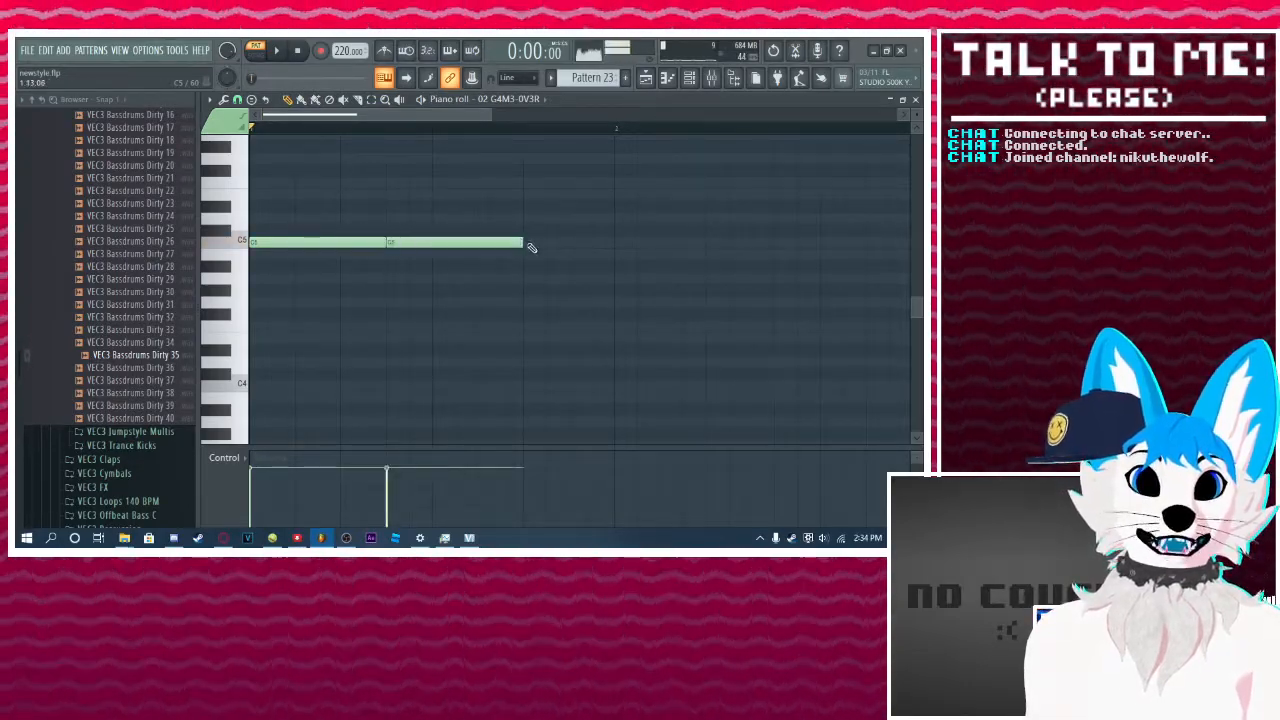
left_click(528, 244)
left_click(652, 232)
key("ctrl+z")
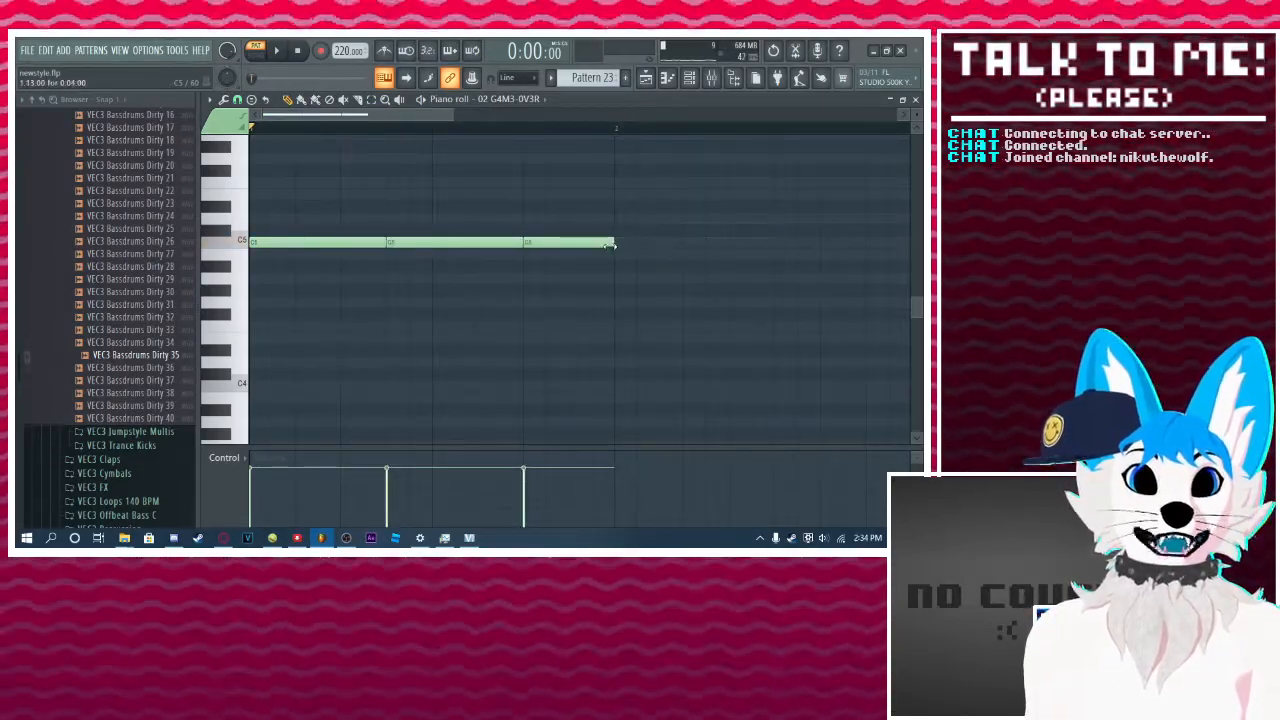
scroll(591, 117, "down", 3)
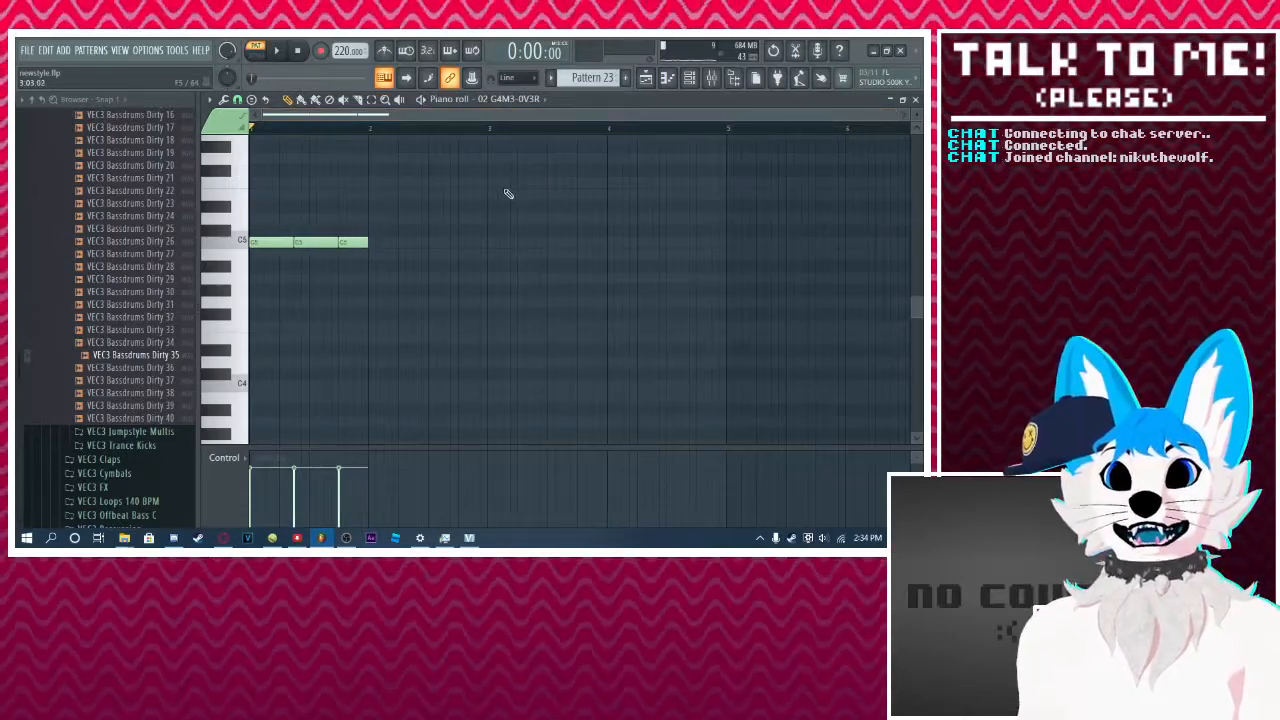
key("space")
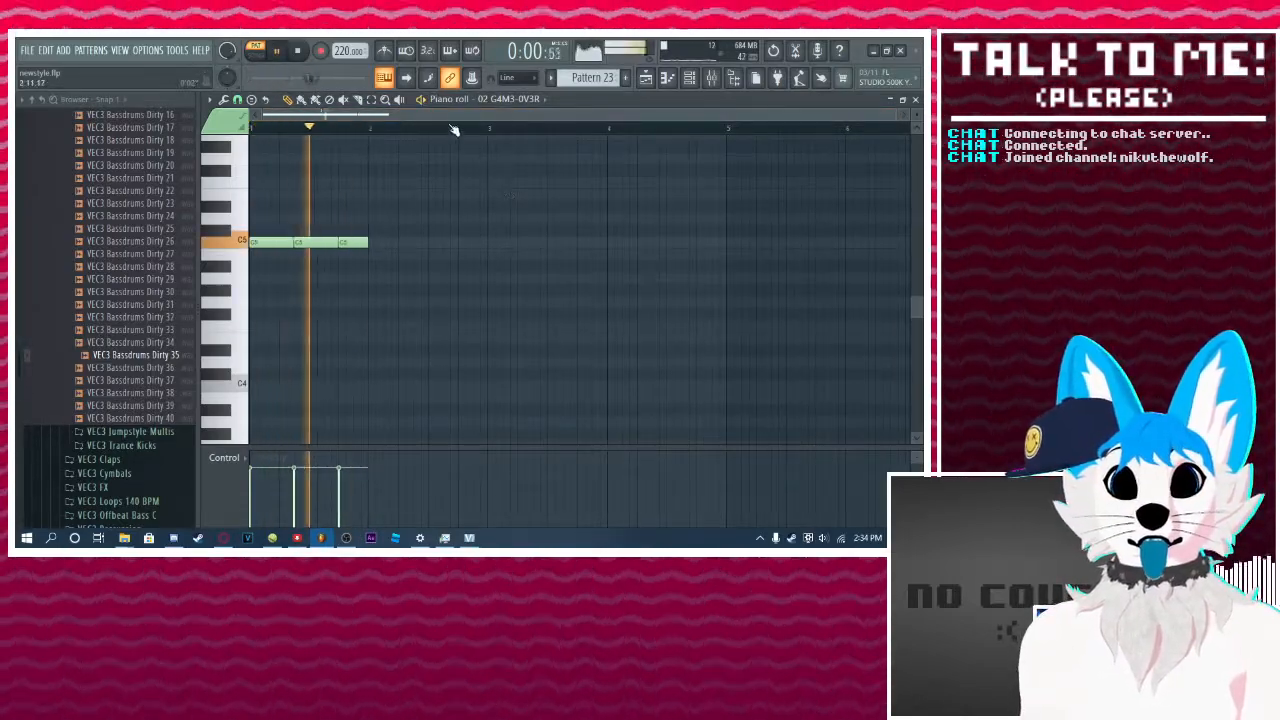
key("space")
Step: Return to Pattern 22 and duplicate the two-bar kick sequence directly after the original, four semitones above C5
scroll(494, 209, "up", 3)
scroll(588, 79, "up", 2)
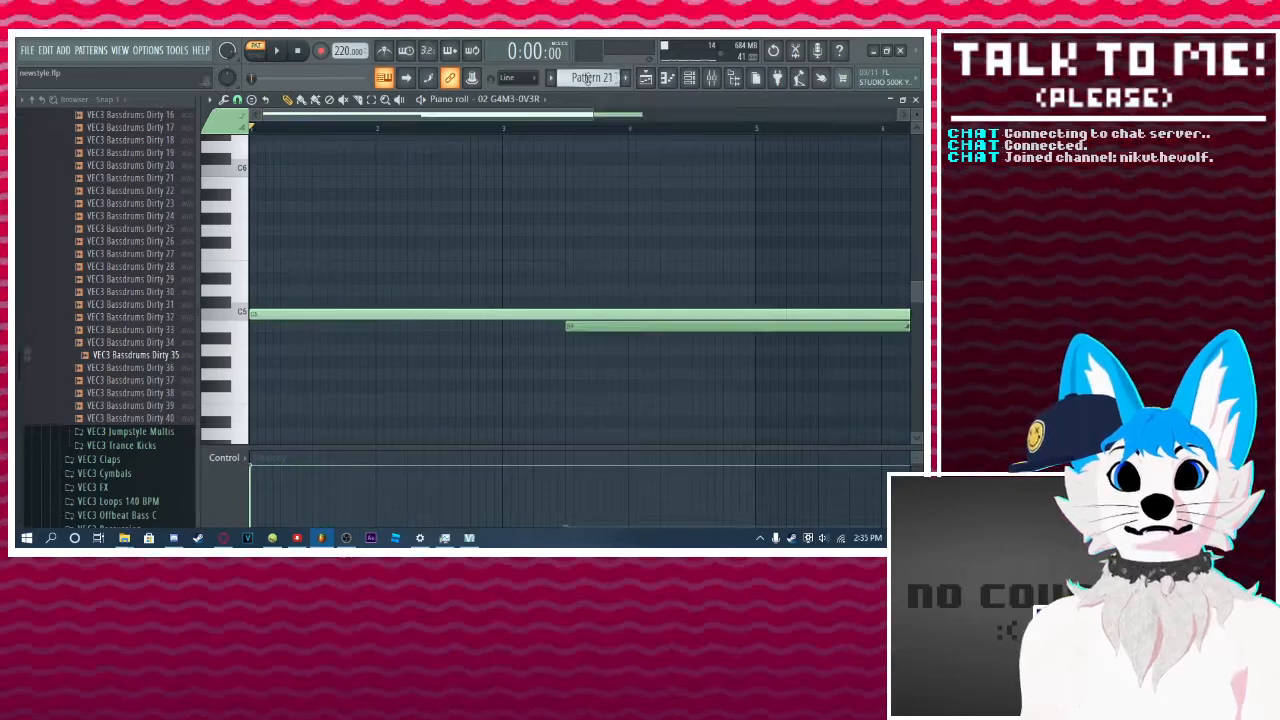
scroll(588, 79, "down", 1)
left_click_drag(590, 308, 562, 288)
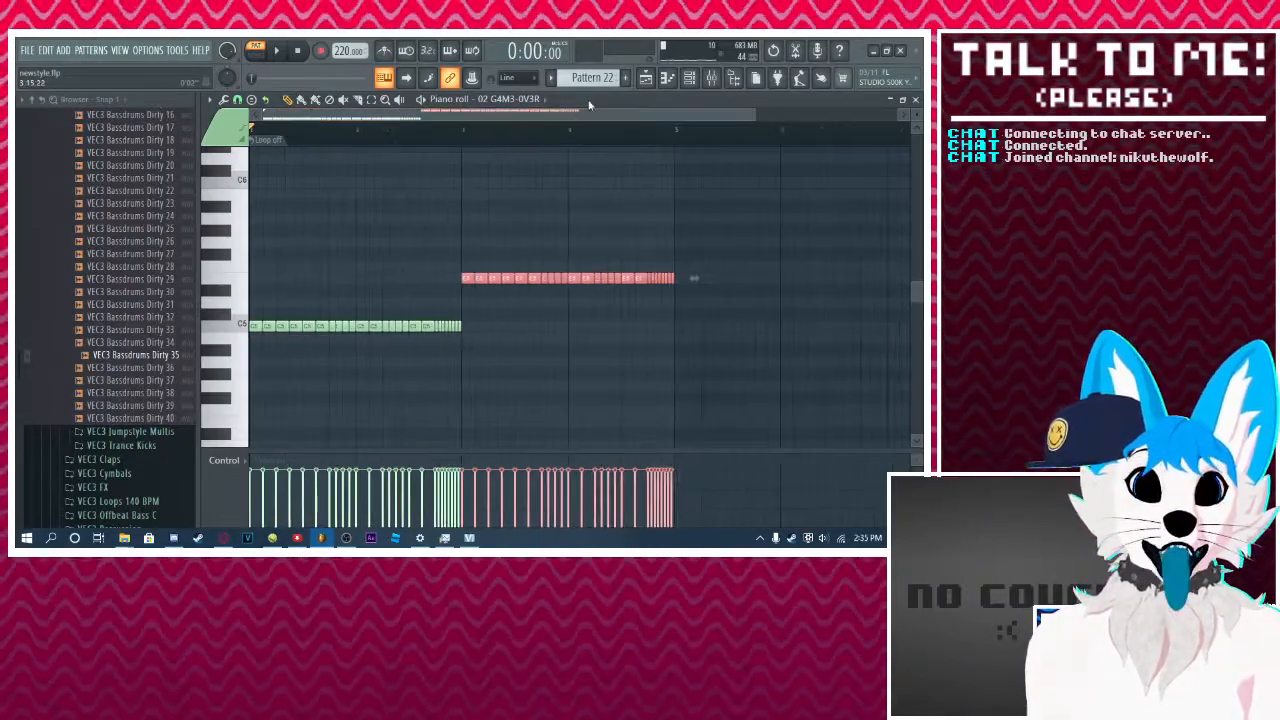
Step: Solo the 02 G4M3-0V3R channel and play the extended Pattern 22
double_click(589, 103)
left_click(268, 122)
right_click(214, 315)
left_click(247, 317)
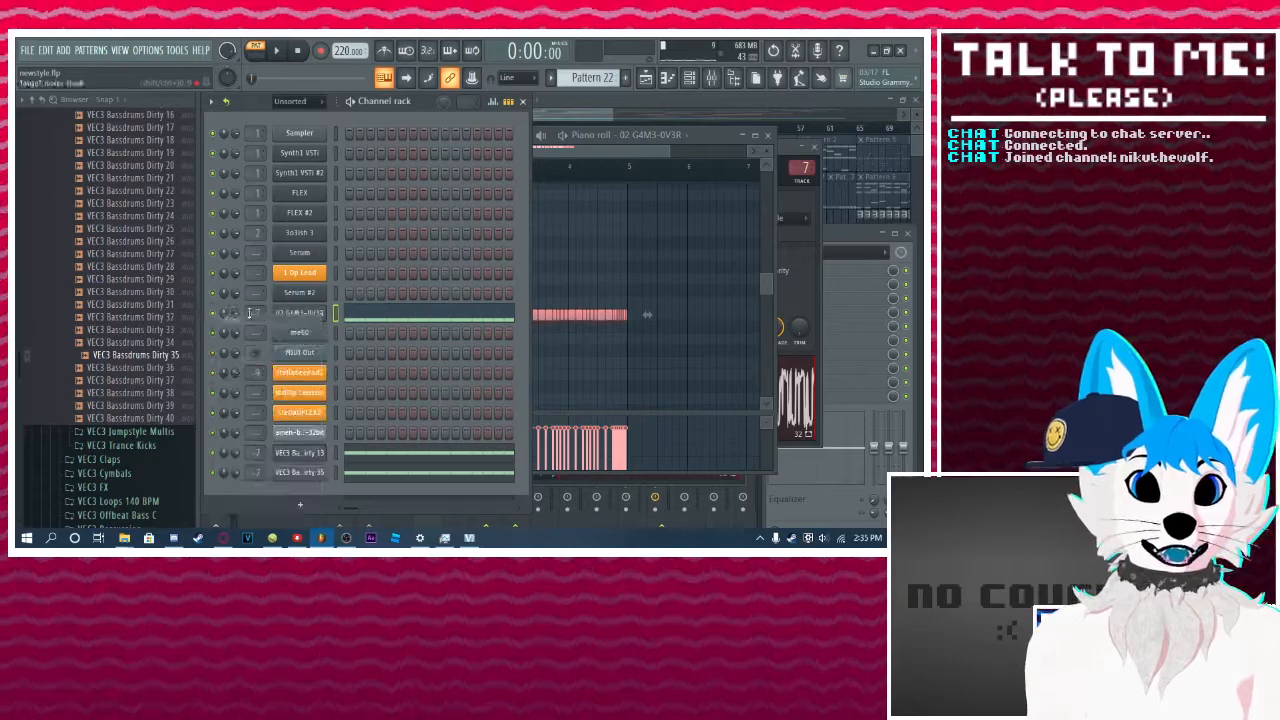
key("space")
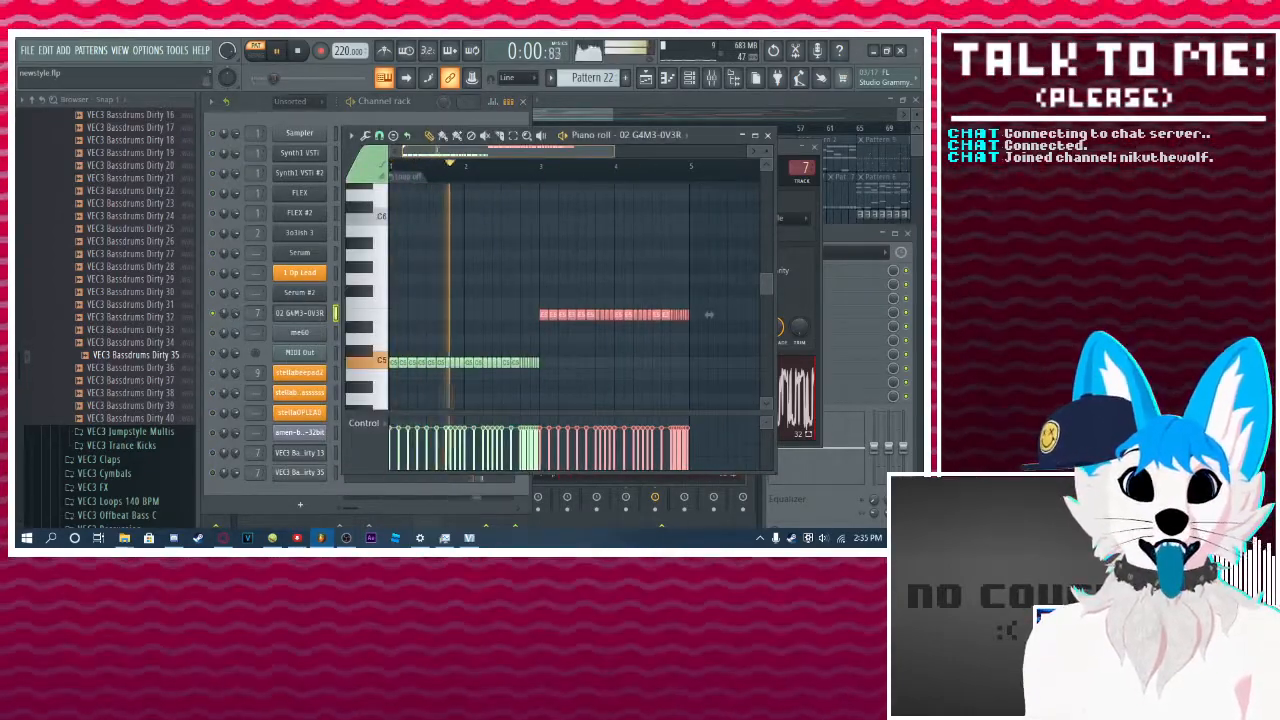
Step: Lower the duplicated notes in bars 3 and 4 back to C5 and replay the pattern
scroll(634, 334, "down", 1)
key("space")
left_click_drag(544, 316, 545, 358)
key("space")
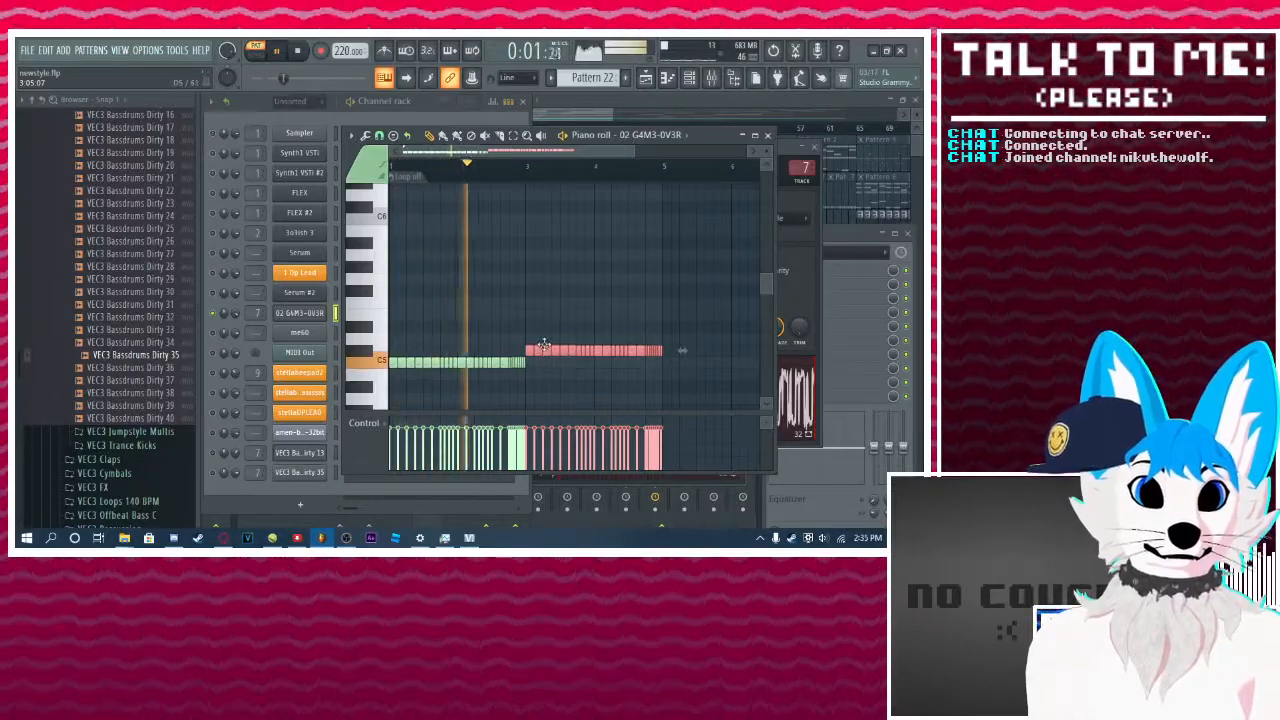
Step: Try shifting three note groups in bars 1 and 2 to D5, B4 and A4 while auditioning the pattern
mouse_move(441, 352)
left_mouse_down()
mouse_move(460, 373)
mouse_move(449, 341)
left_mouse_up()
key("space")
key("space")
left_click_drag(524, 331, 612, 363)
key("space")
key("space")
left_click_drag(495, 364, 525, 364)
key("space")
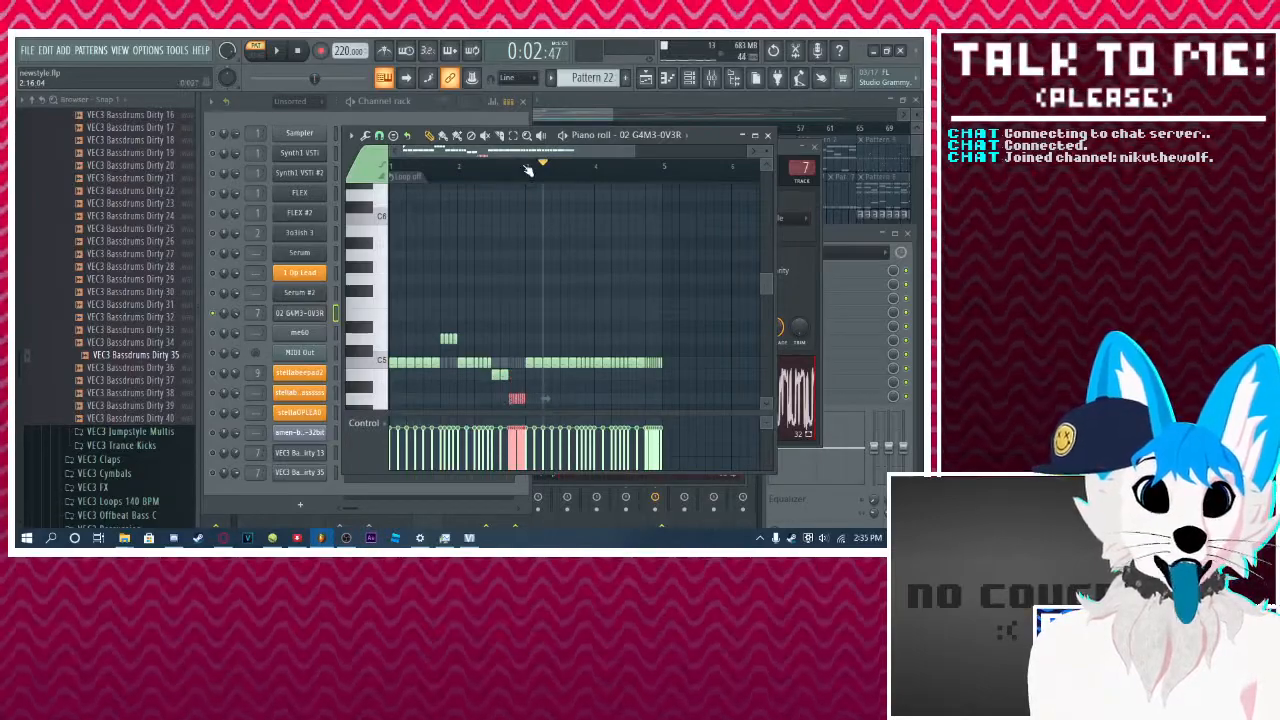
key("space")
Step: Replay the pitch variations and return all shifted note groups to C5
scroll(539, 240, "down", 4)
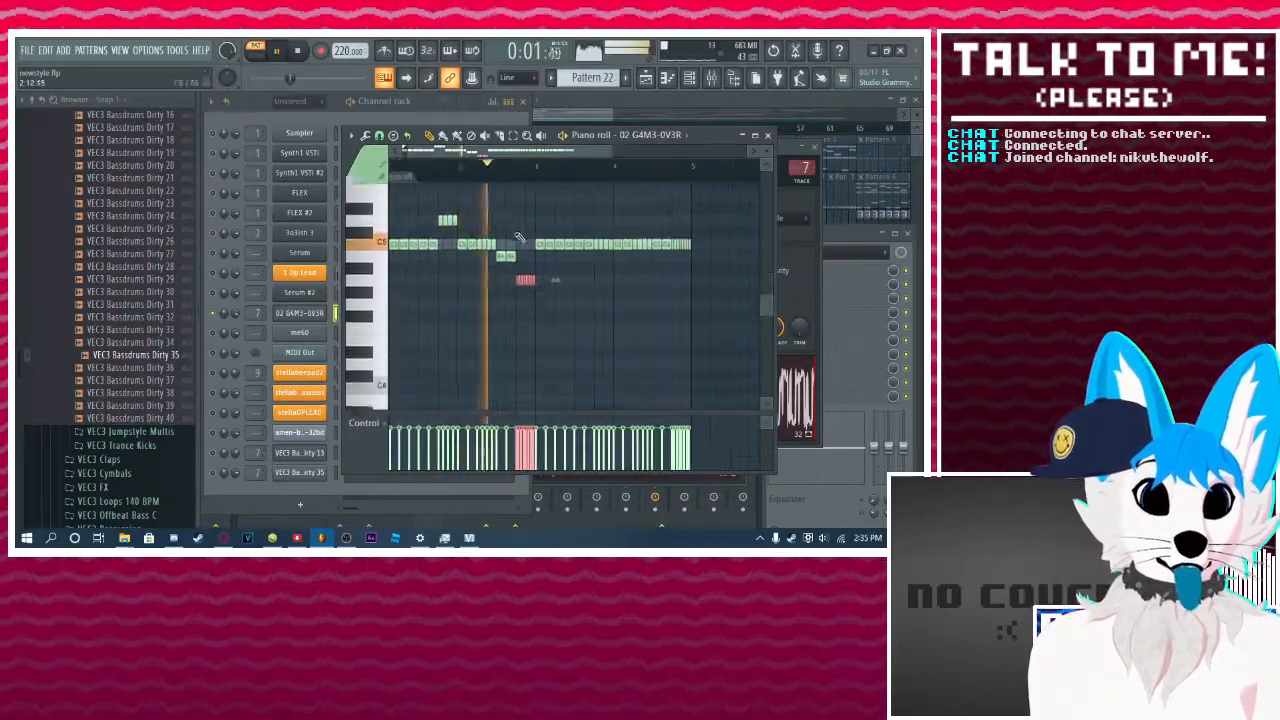
scroll(544, 230, "up", 1)
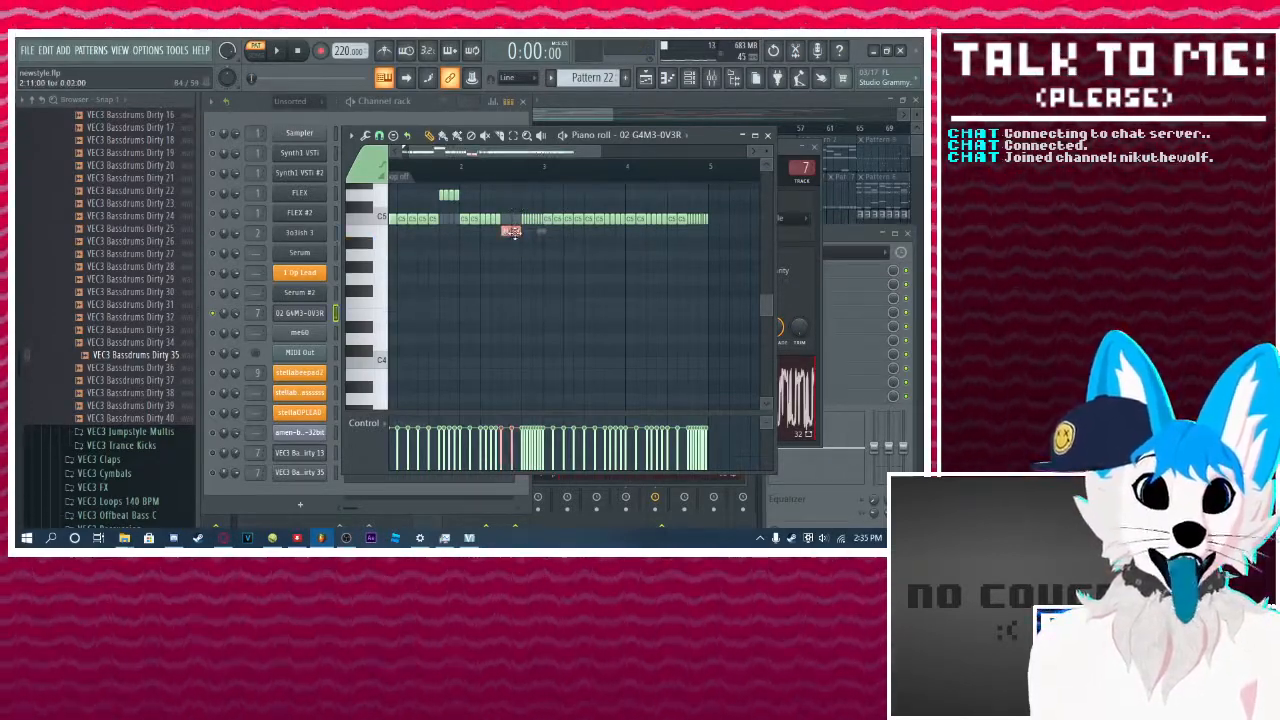
scroll(490, 271, "up", 3)
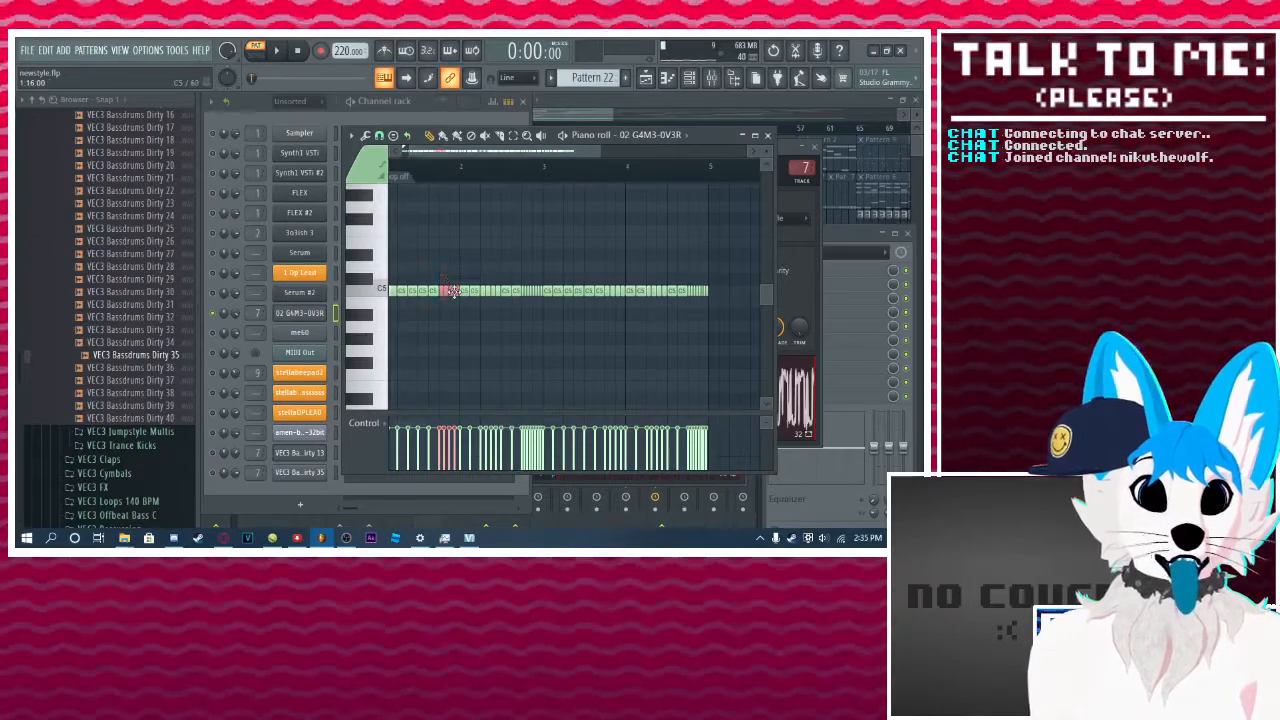
scroll(481, 152, "down", 2)
scroll(481, 152, "up", 2)
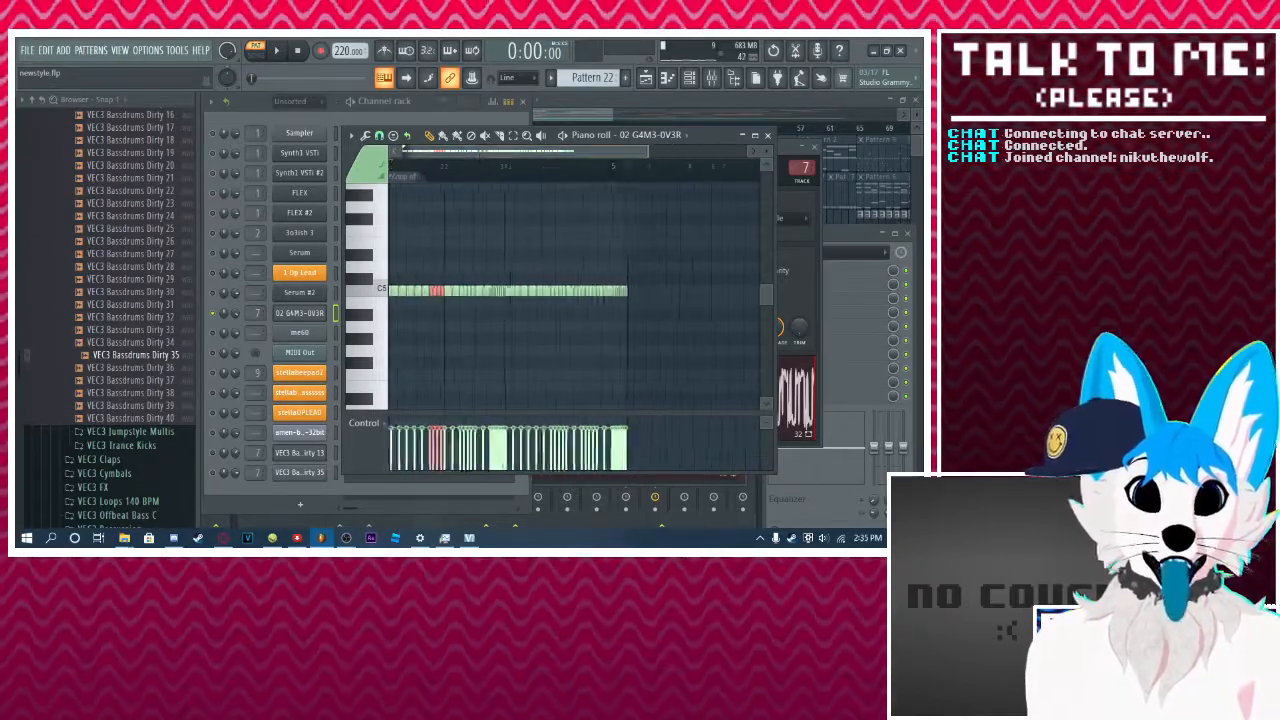
scroll(481, 152, "up", 3)
scroll(481, 152, "down", 1)
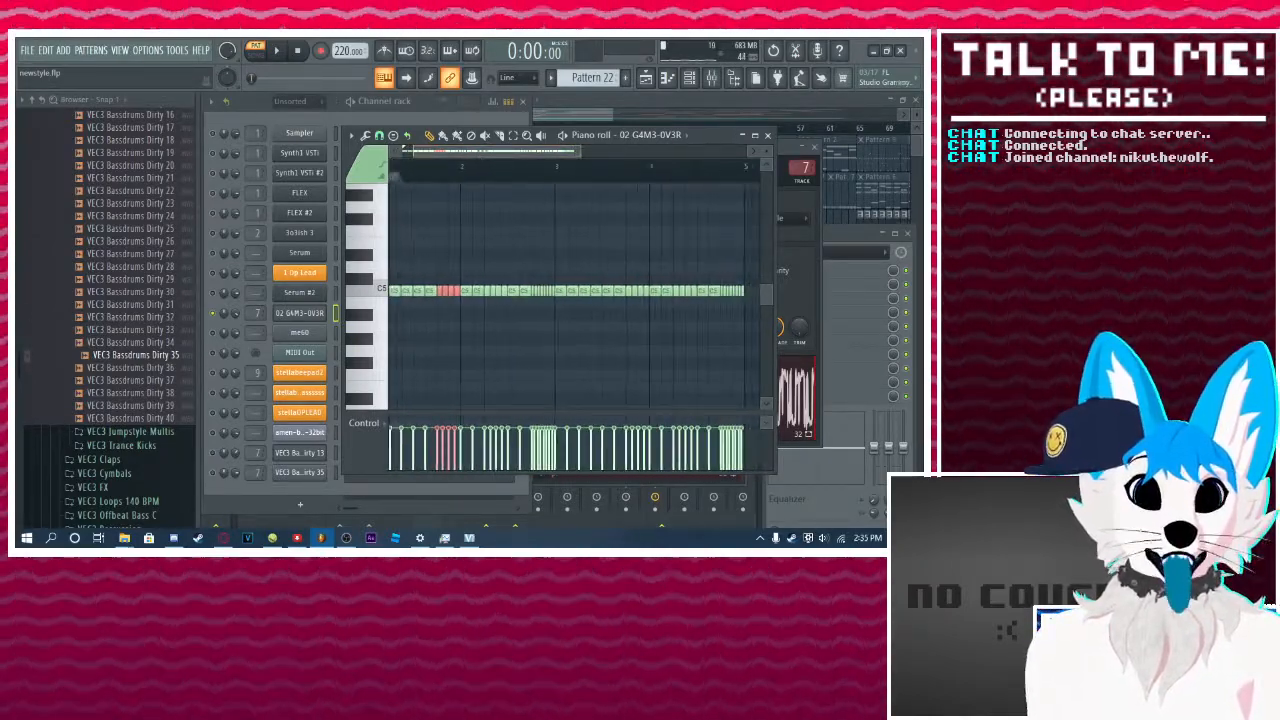
scroll(481, 152, "up", 1)
scroll(481, 152, "down", 2)
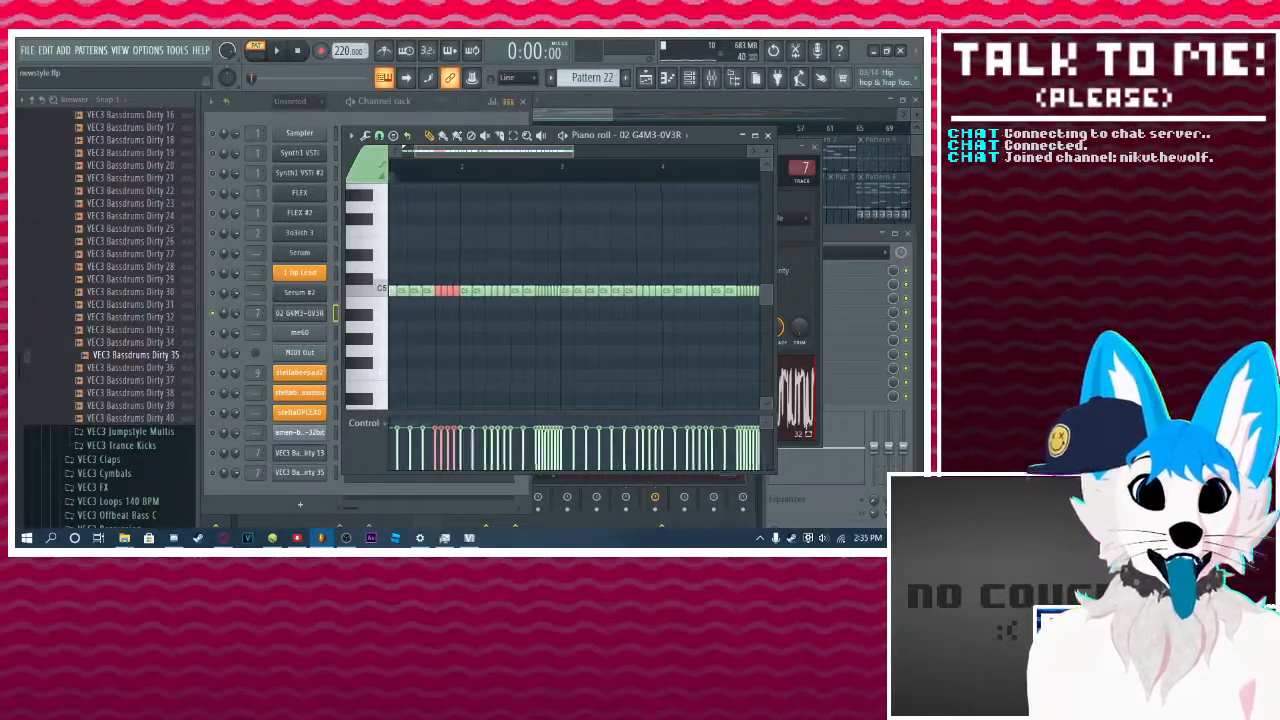
left_click_drag(491, 152, 487, 155)
left_click_drag(576, 152, 574, 152)
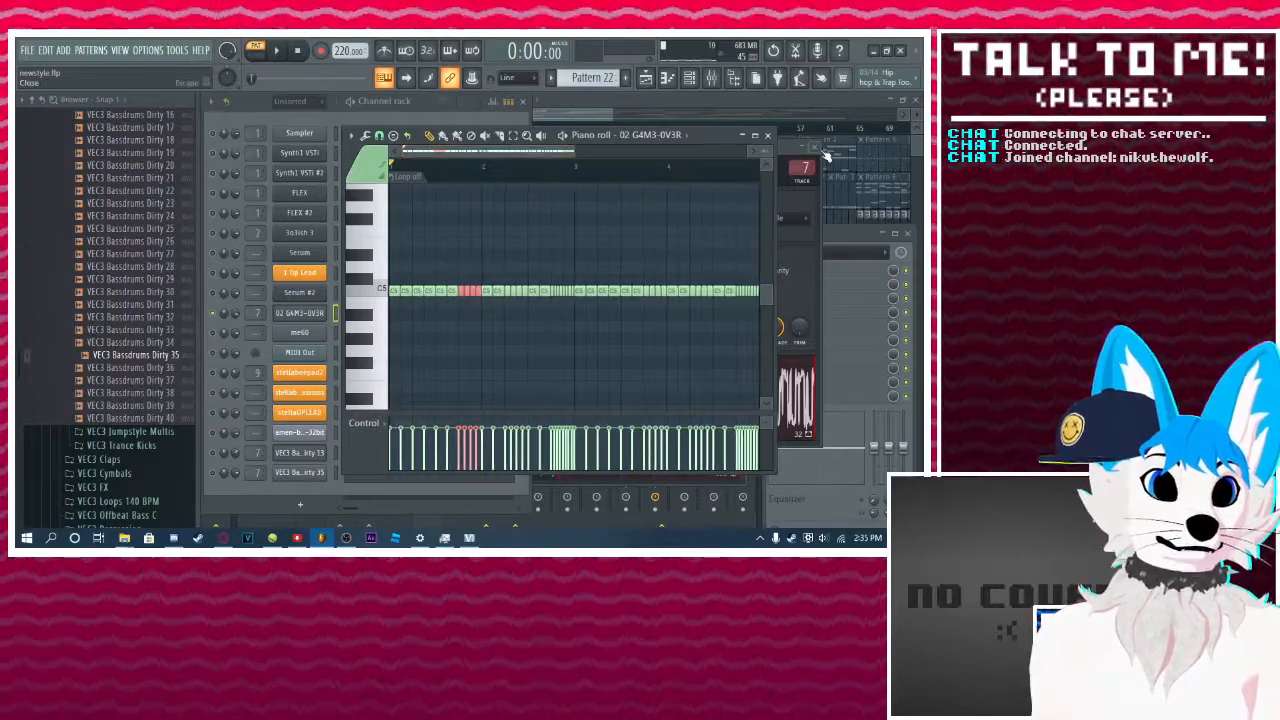
Step: Close the VEC3 Bassdrums Dirty 13 sampler and the piano roll, and play the arrangement in the playlist
left_click(814, 147)
left_click(767, 135)
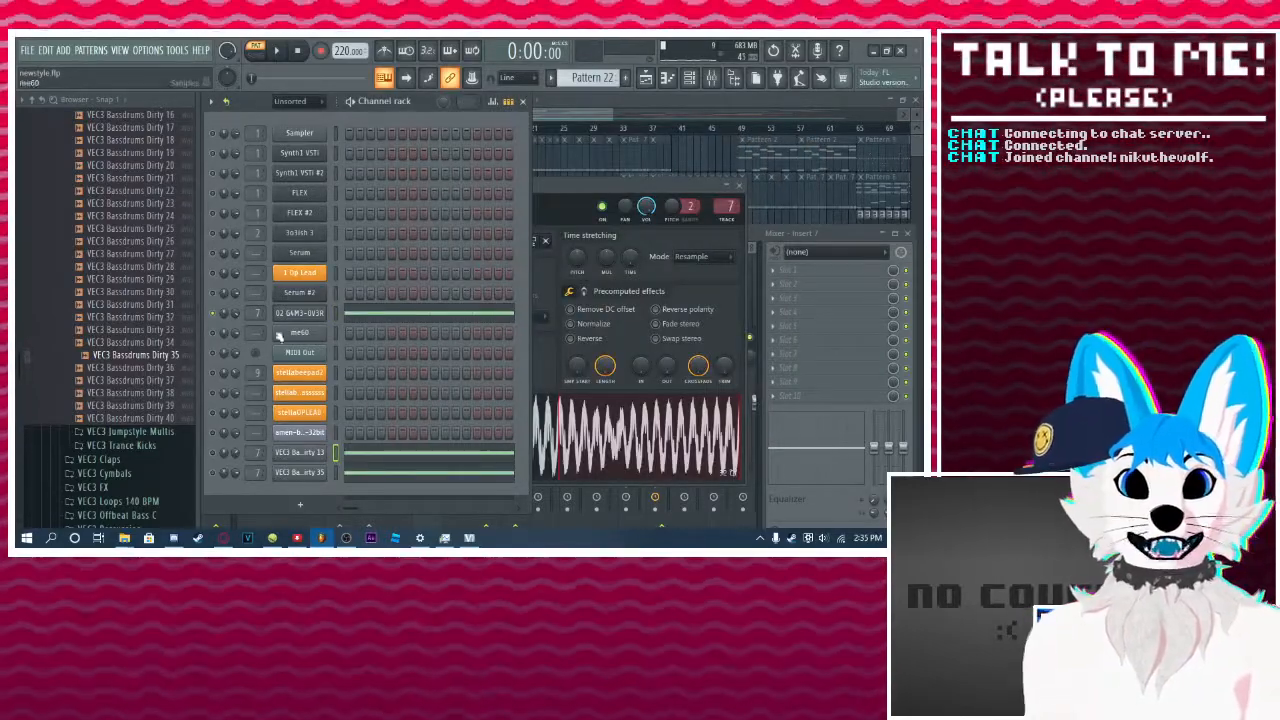
left_click(697, 142)
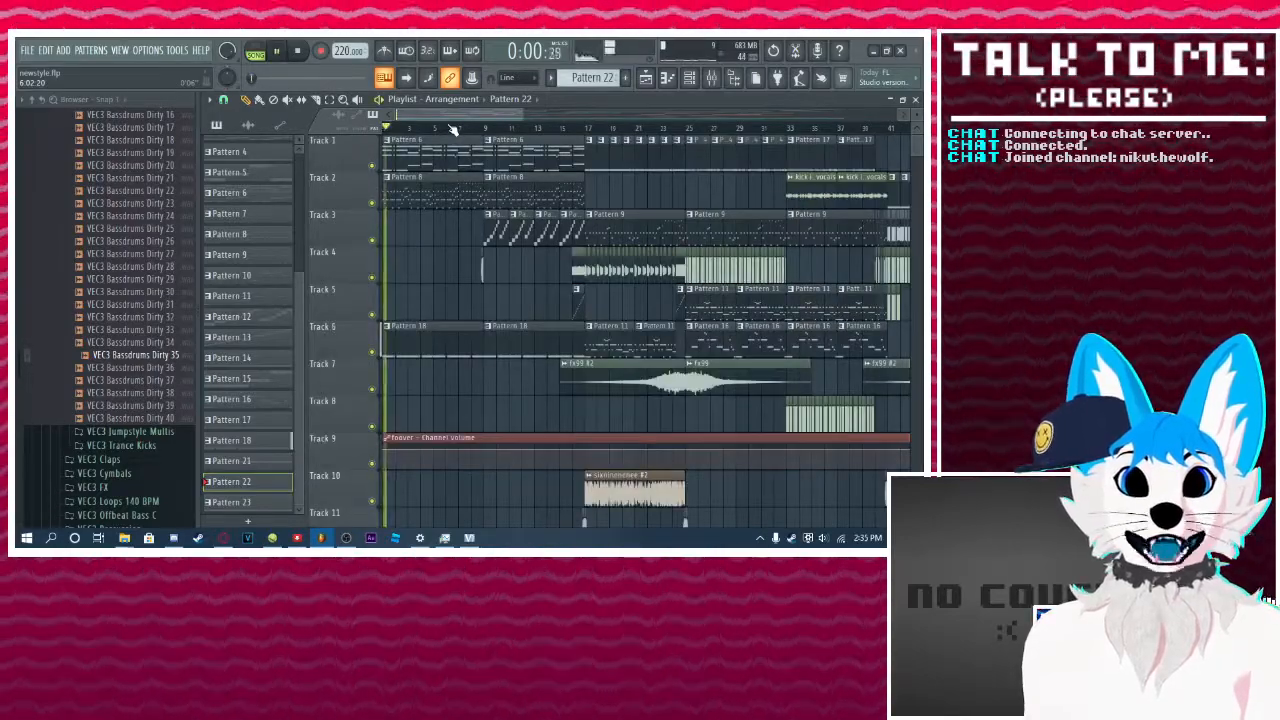
scroll(533, 271, "down", 5)
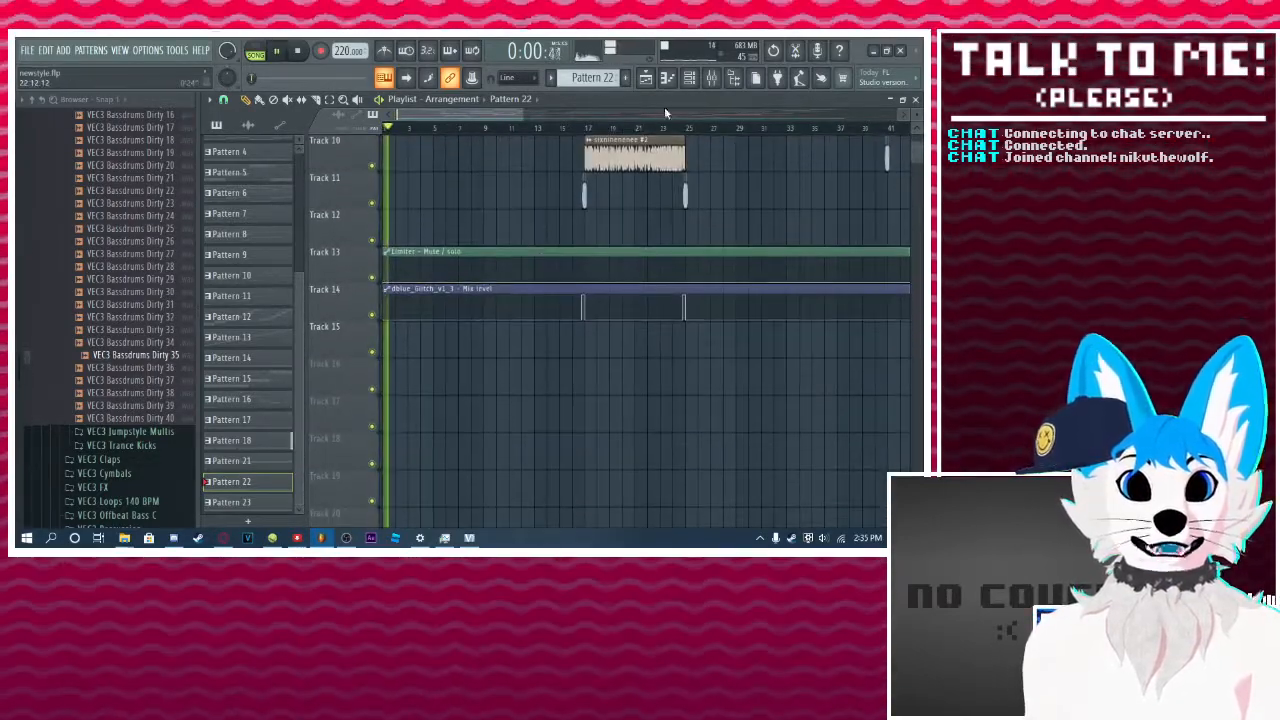
Step: Open the mixer, select the Master track, and move the playlist window to uncover the channel rack
left_click(710, 78)
left_click(229, 292)
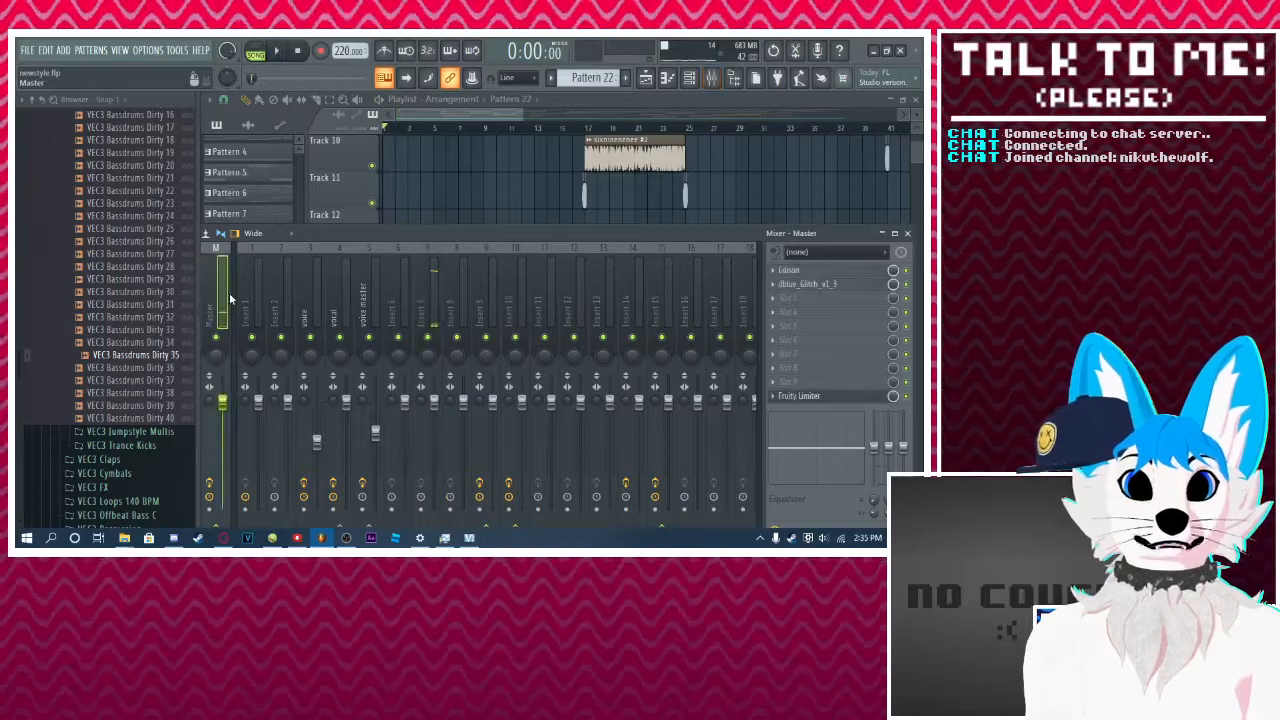
left_click(622, 104)
scroll(622, 108, "up", 1)
left_click_drag(622, 104, 646, 159)
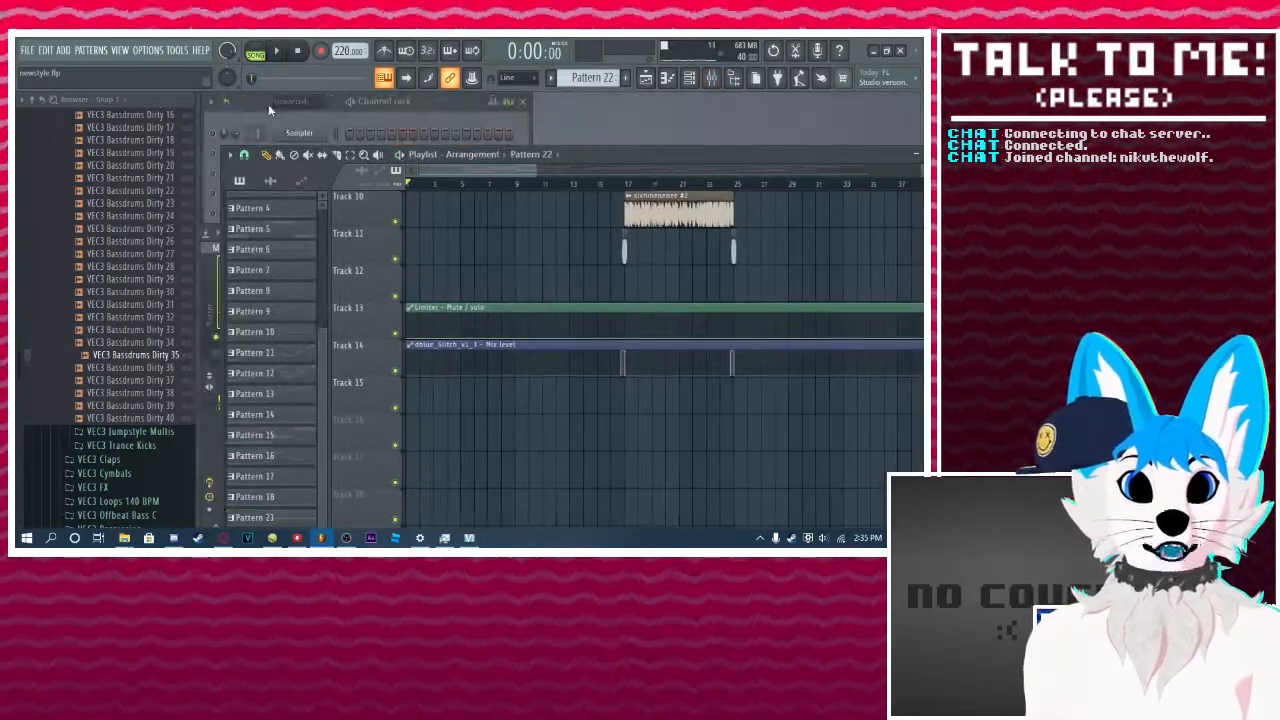
Step: Bring up the channel rack, unsolo the channels so all are enabled, and start playing the arrangement
left_click(268, 104)
right_click(218, 313)
left_click(226, 317)
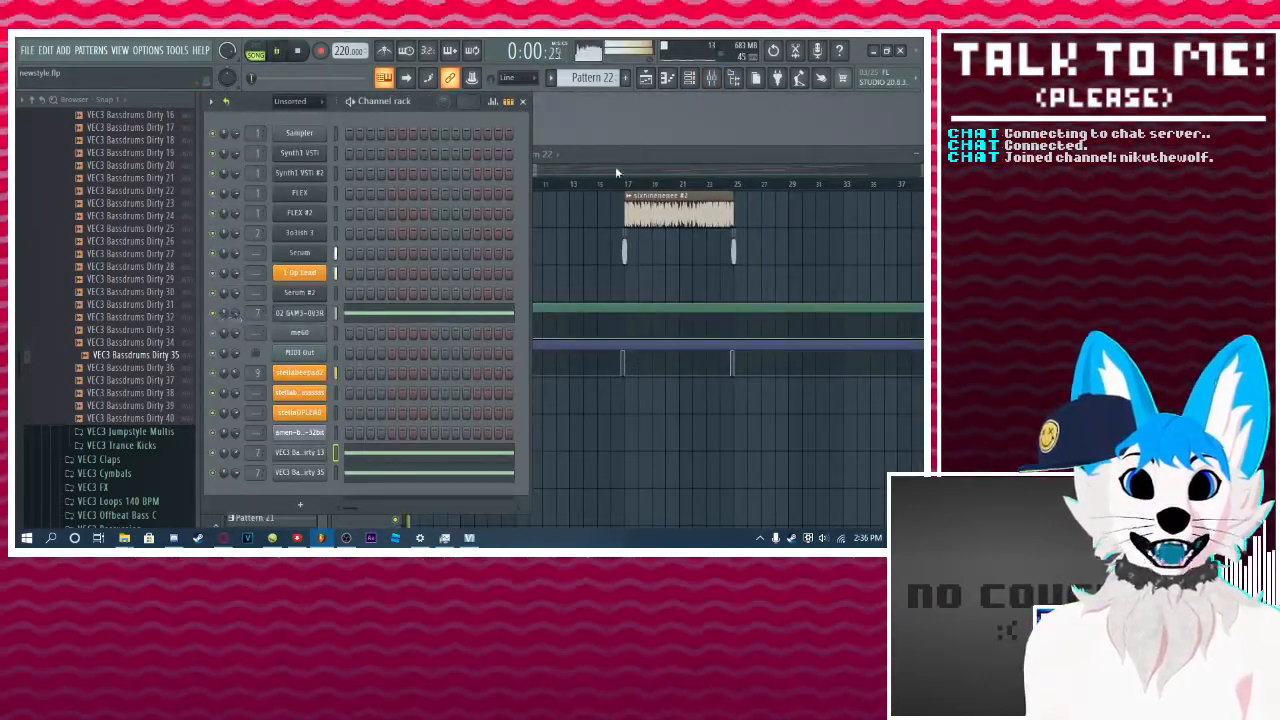
Step: Bring the playlist forward, move its window up beneath the toolbar, and show the start of the arrangement from Track 1
left_click(646, 156)
left_click_drag(646, 156, 622, 101)
scroll(489, 306, "up", 5)
left_click_drag(515, 222, 532, 239)
left_click_drag(503, 115, 460, 115)
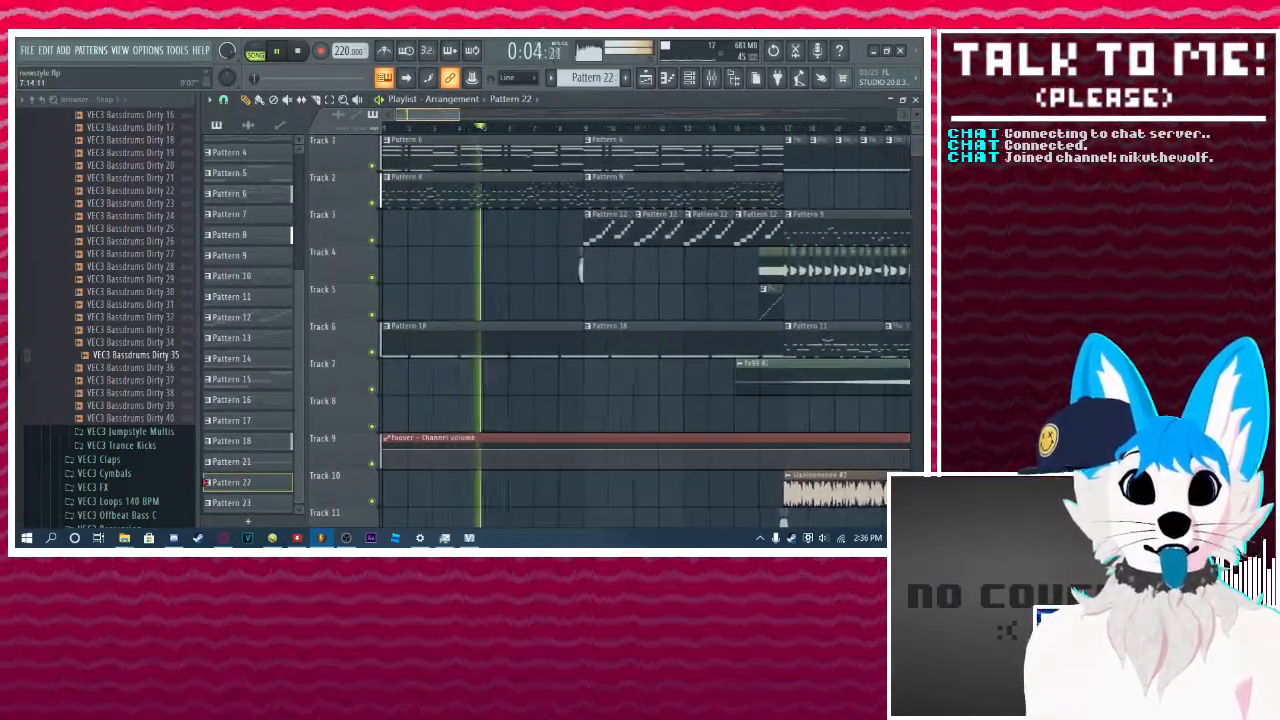
Step: Play the arrangement's opening bars with playlist auto-scrolling enabled, stop playback, and disable auto-scrolling
left_click(406, 78)
scroll(466, 131, "up", 3)
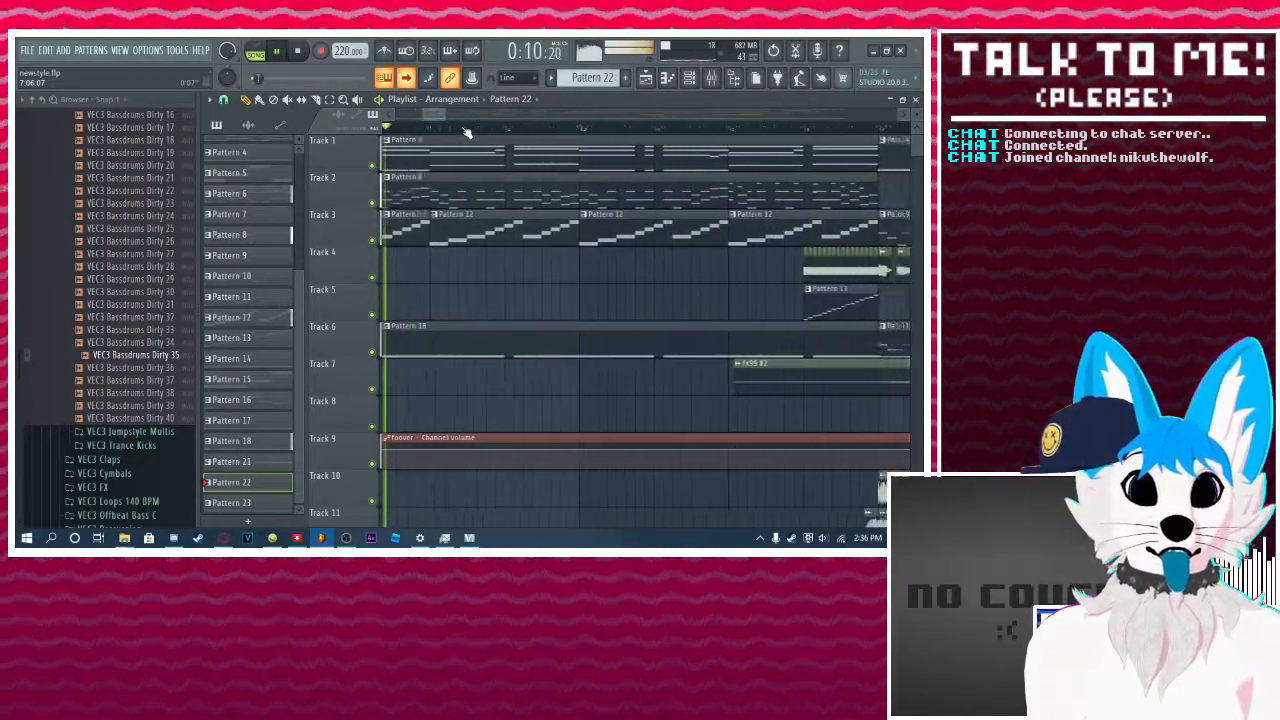
scroll(466, 132, "down", 3)
key("space")
left_click(406, 78)
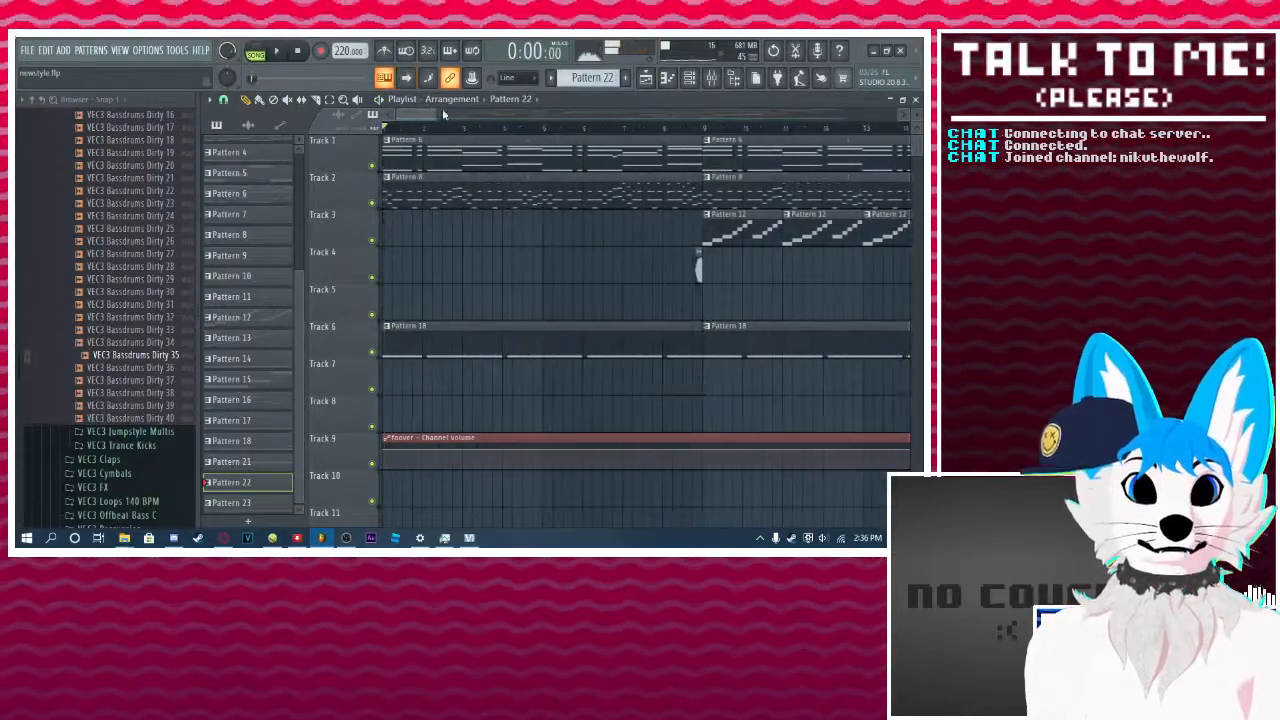
Step: Open Pattern 12's sliced amen break in the piano roll, audition the pattern with the channel rack in front, and stop playback
left_click_drag(443, 112, 474, 118)
left_click(517, 130)
double_click(550, 235)
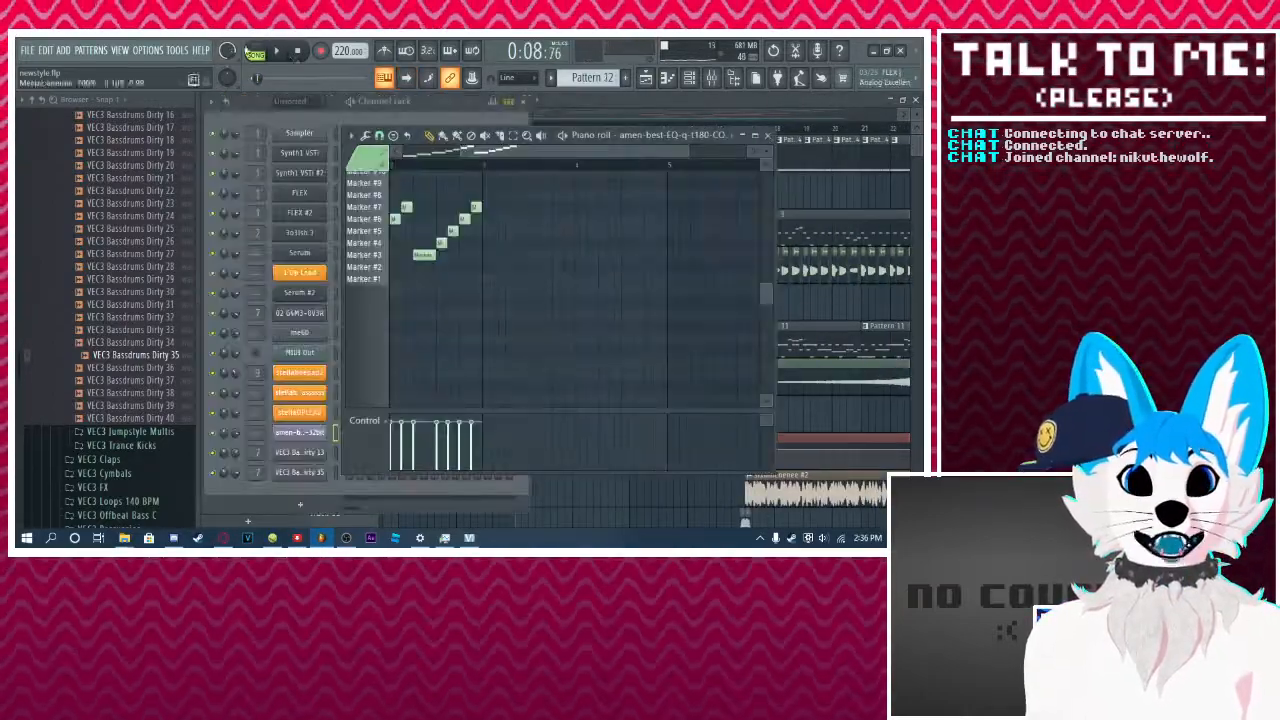
left_click(316, 112)
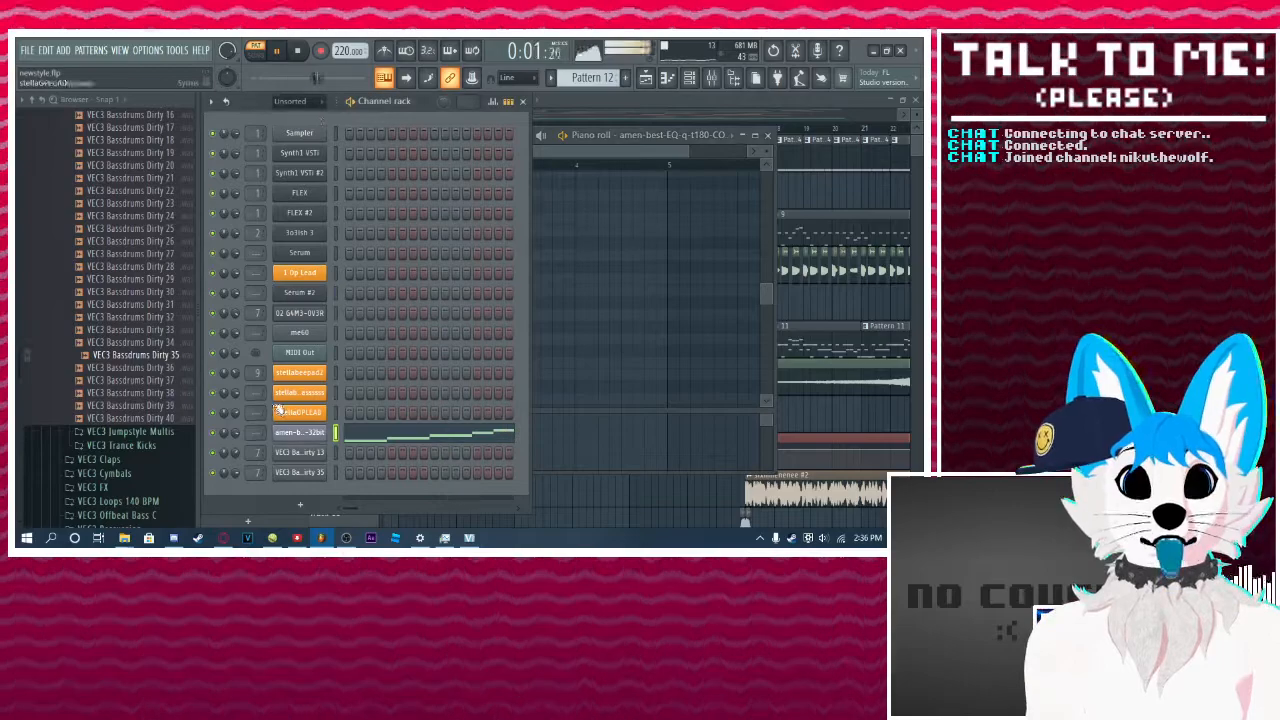
key("space")
Step: Return to the playlist and play the arrangement through the section starting at bar 17
left_click(700, 109)
scroll(686, 134, "right", 1)
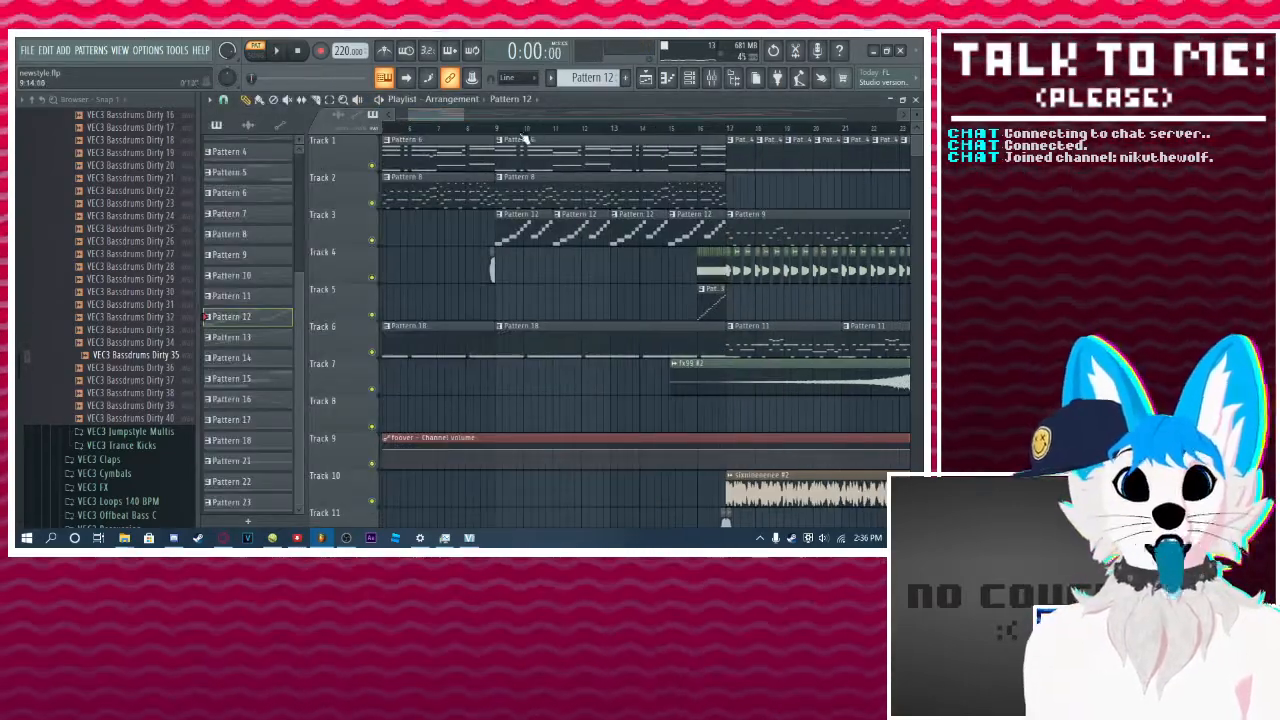
scroll(505, 131, "right", 4)
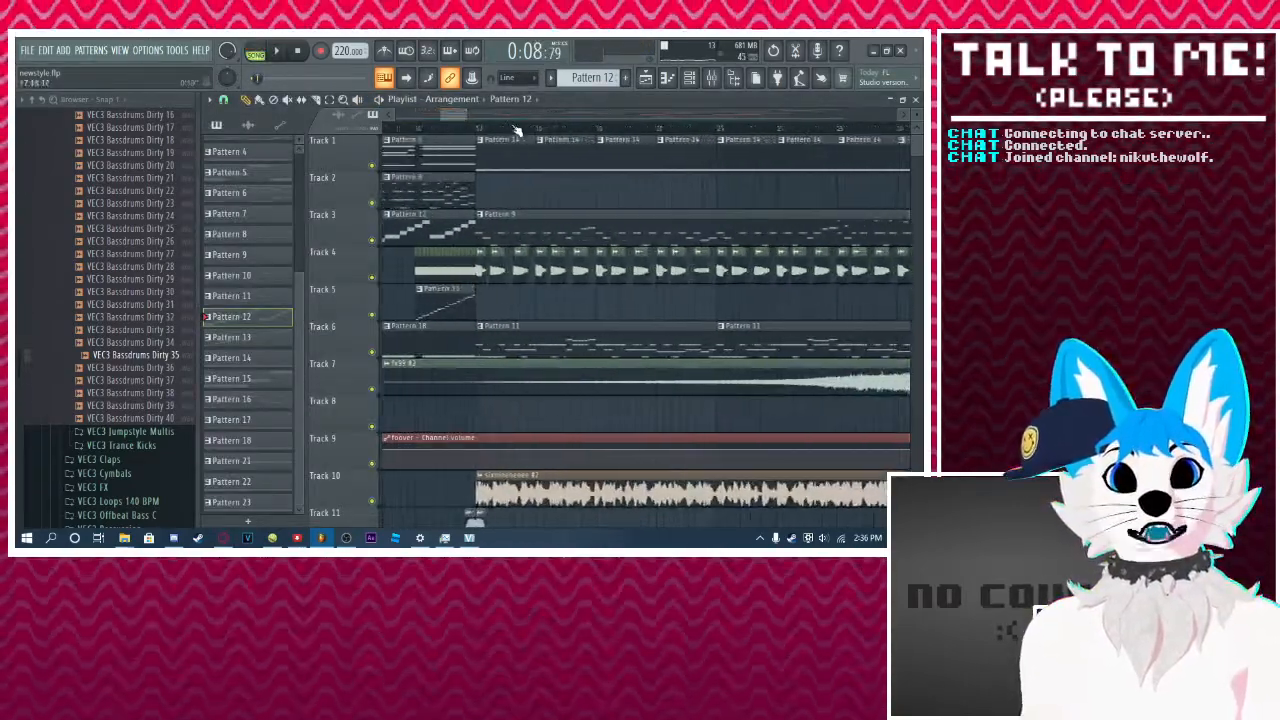
scroll(480, 133, "down", 4)
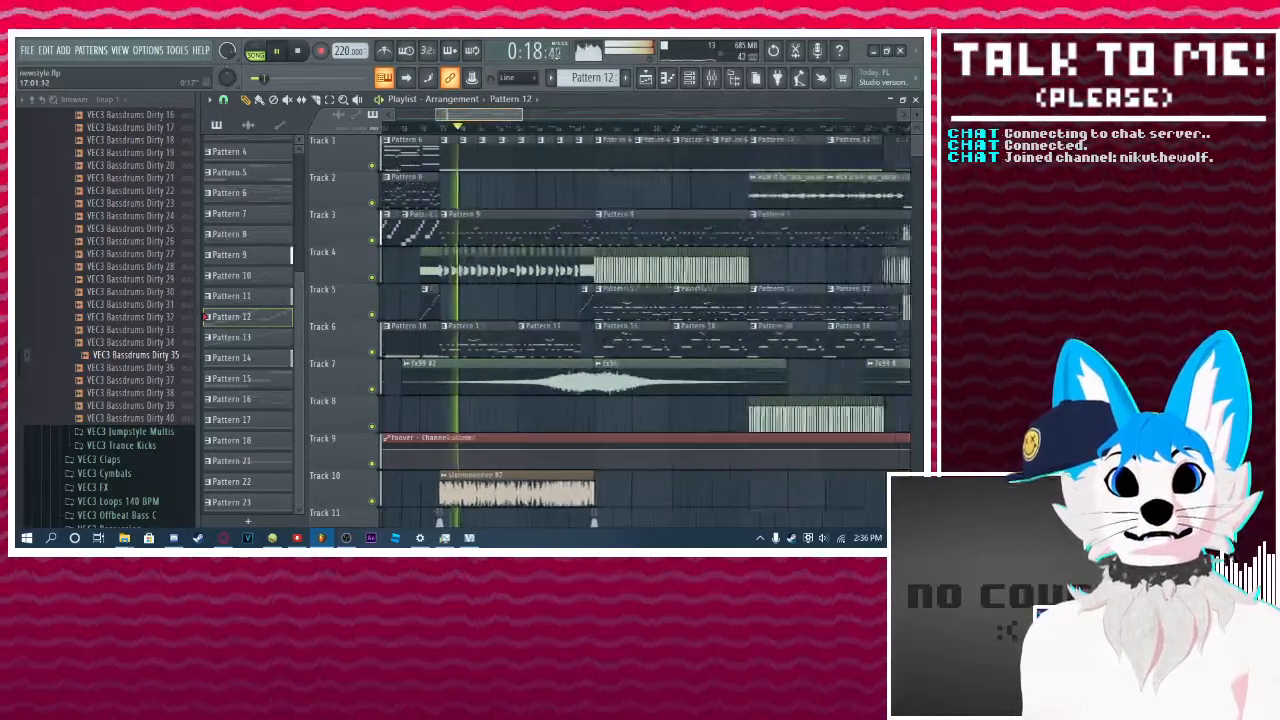
Step: Play the arrangement from bar 25 and set the playlist snap to Cell
left_click(593, 130)
scroll(593, 133, "up", 5)
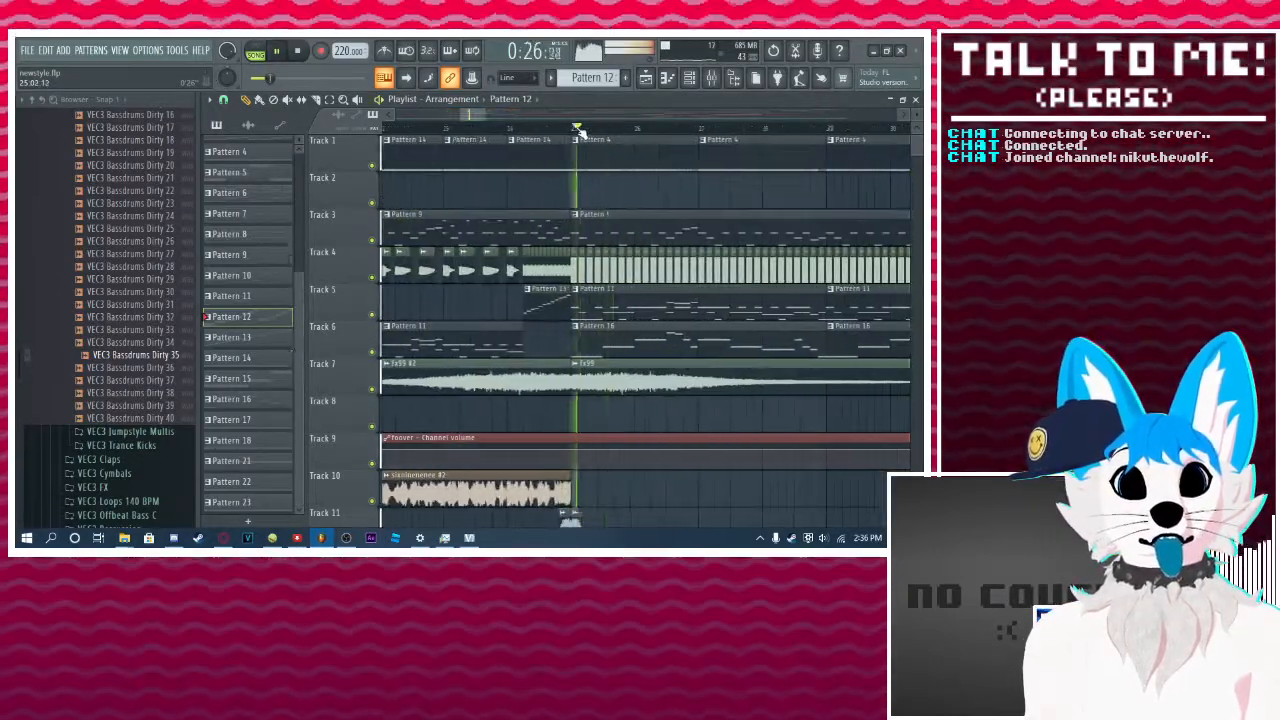
left_click(223, 99)
left_click(236, 133)
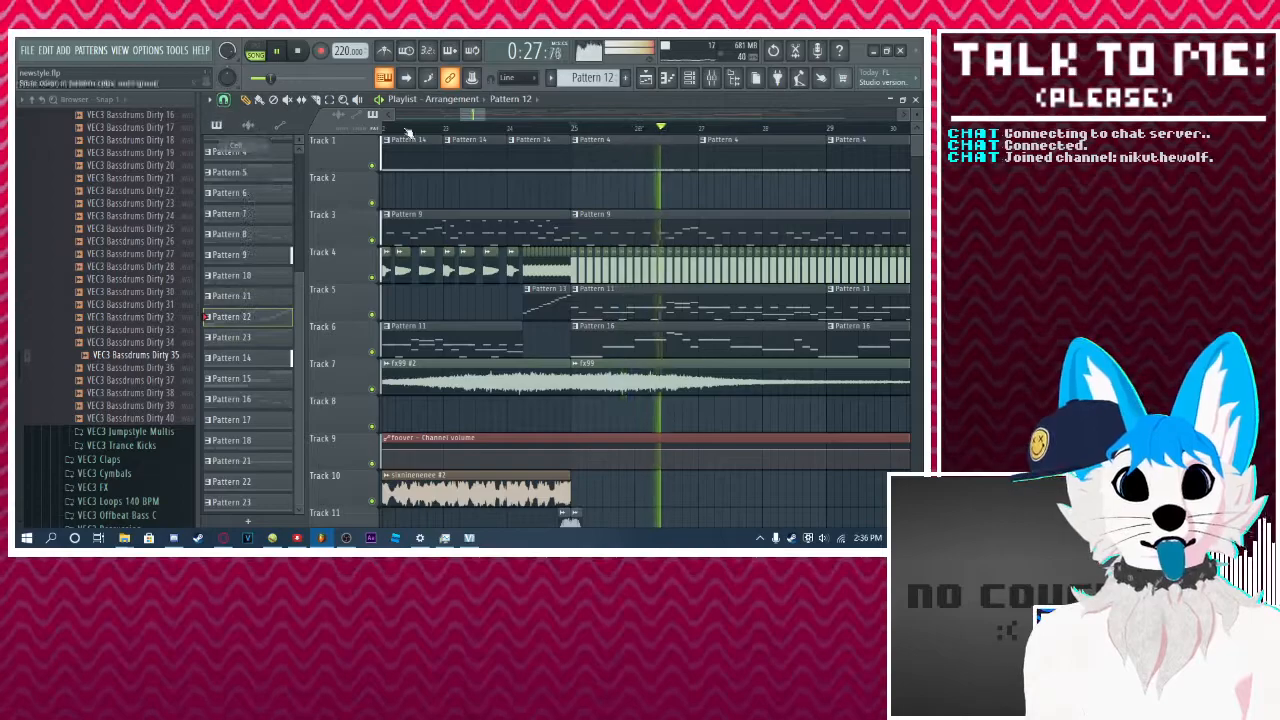
Step: Open Pattern 4's 02 G4M3-0V3R kick notes in the piano roll, audition and examine them, and close the piano roll
scroll(580, 132, "down", 3)
double_click(580, 142)
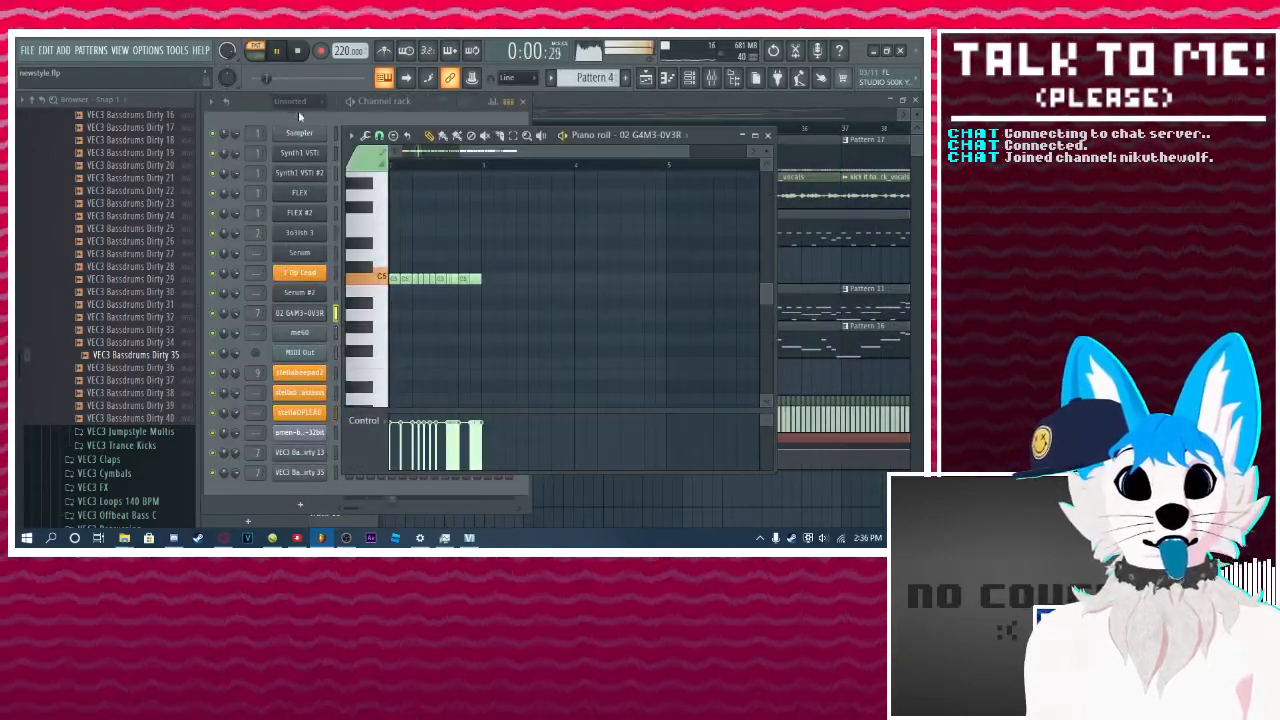
left_click(304, 115)
right_click(322, 309)
left_click(342, 312)
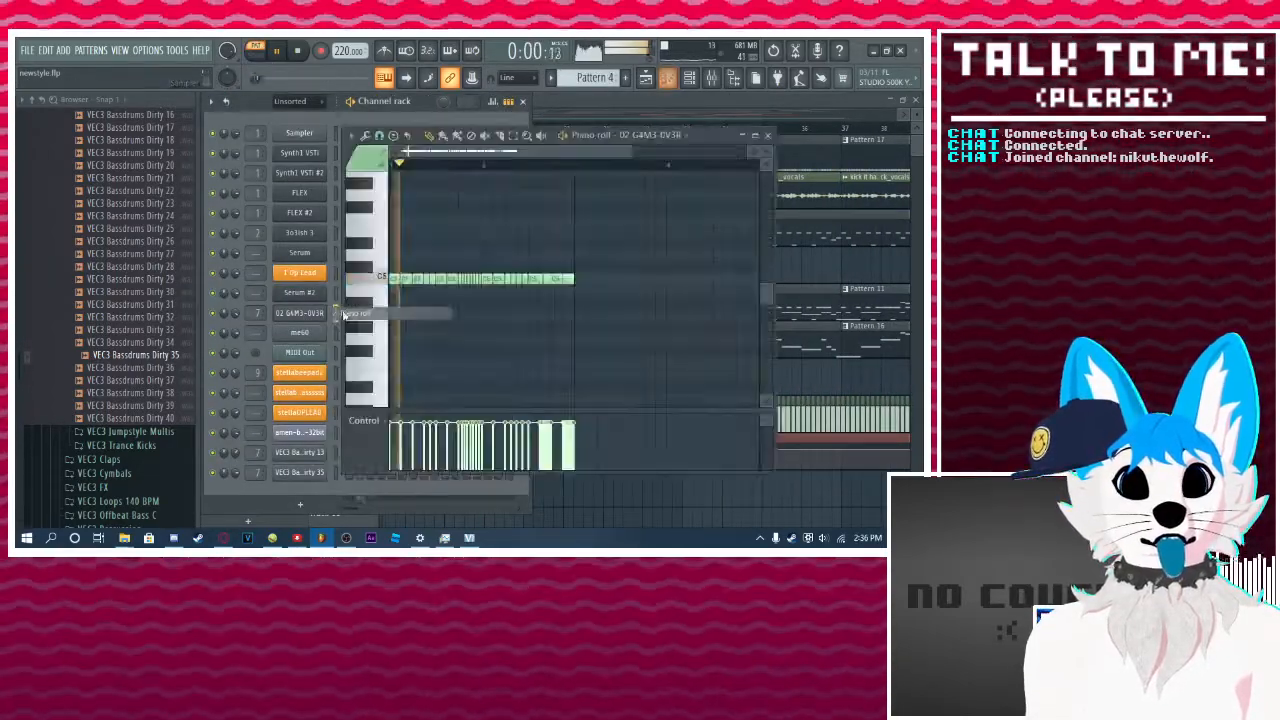
scroll(457, 167, "down", 2)
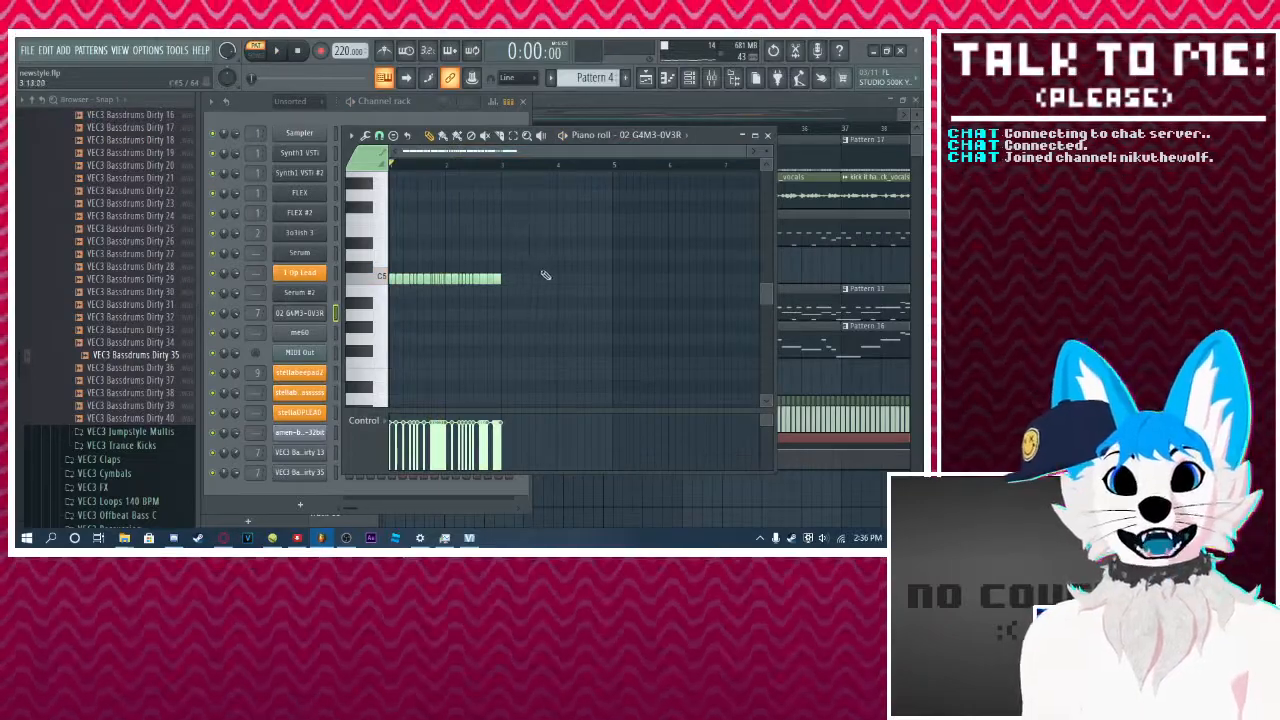
left_click_drag(545, 275, 311, 275)
left_click(768, 136)
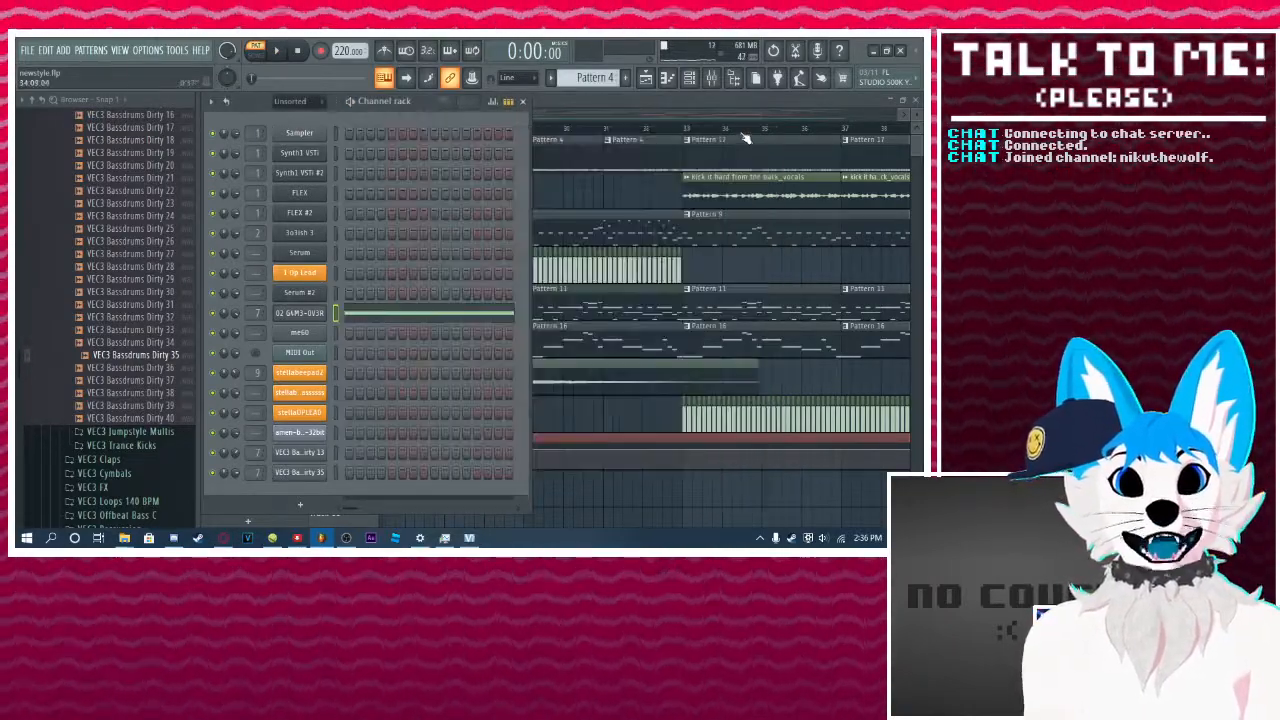
Step: Open Pattern 17 from bar 33 of the playlist and play its 02 G4M3-0V3R kick notes
left_click(678, 101)
scroll(687, 128, "down", 2)
double_click(723, 153)
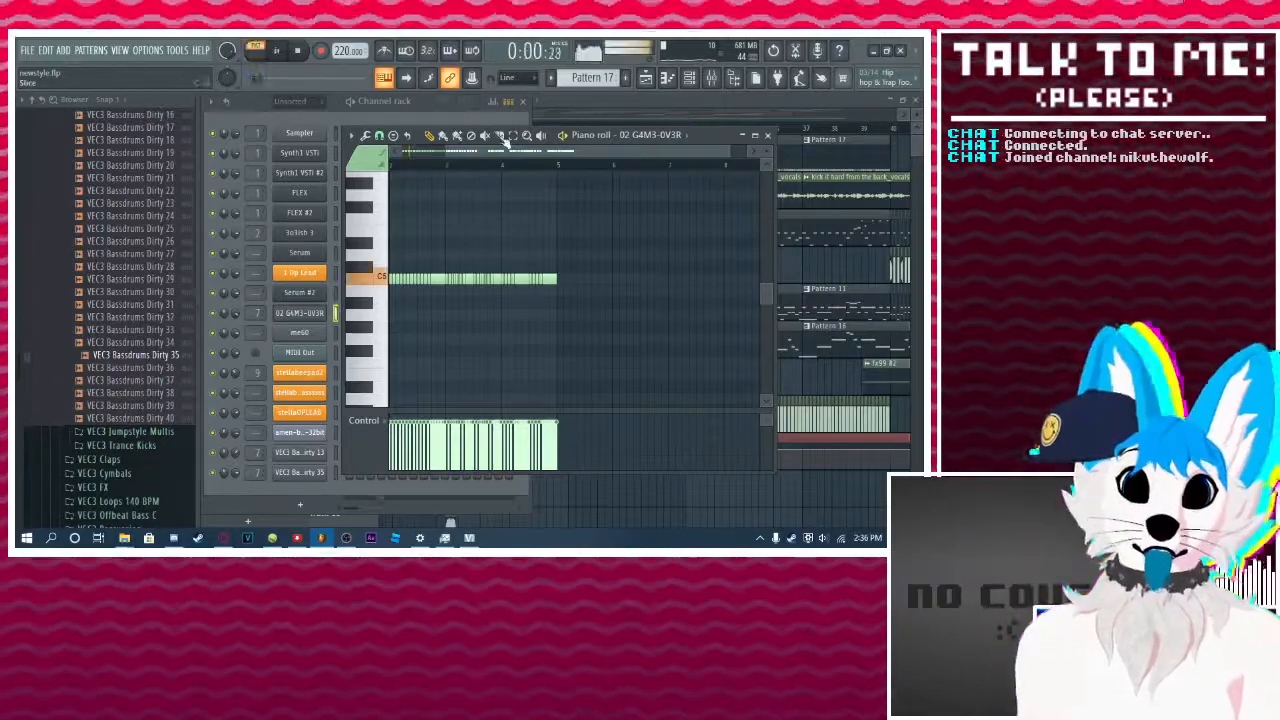
Step: Examine the spacing and rolls of Pattern 17's C5 kick notes in the piano roll, from the whole sequence to its opening hits
scroll(495, 148, "down", 2)
scroll(515, 196, "down", 2)
scroll(496, 150, "up", 4)
scroll(496, 150, "down", 4)
scroll(496, 150, "up", 1)
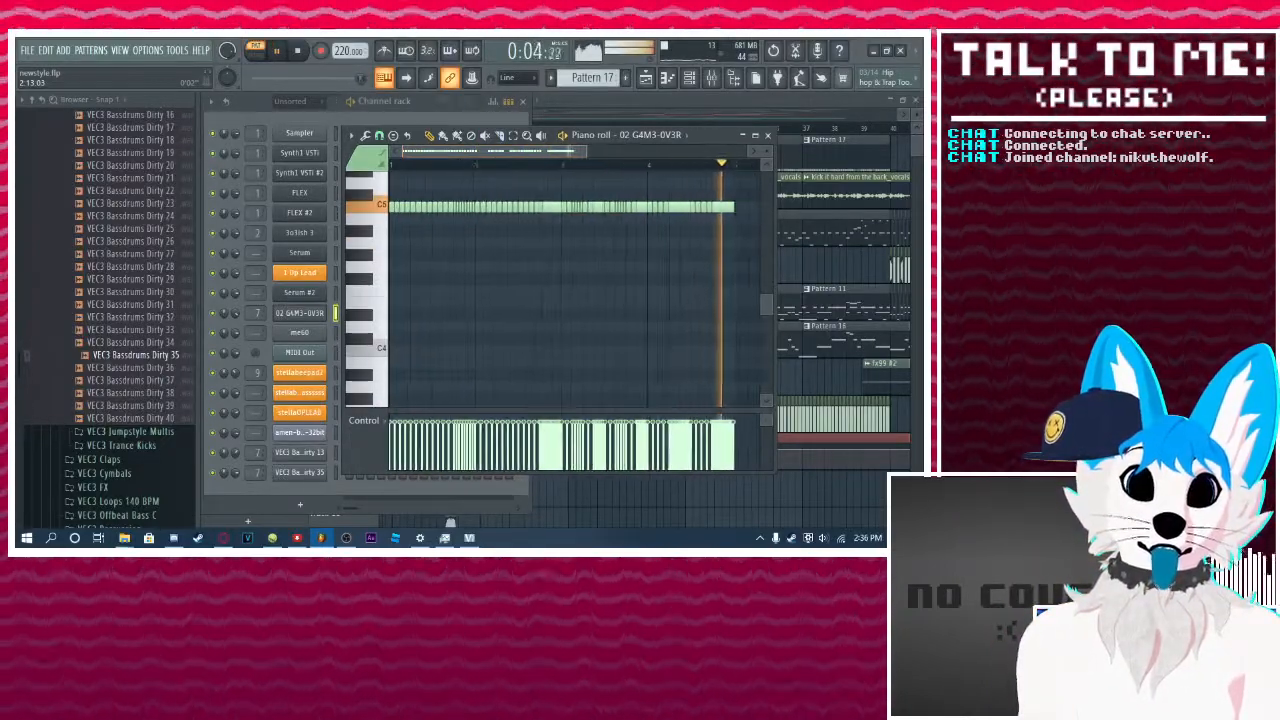
scroll(470, 151, "up", 3)
scroll(411, 163, "up", 2)
scroll(415, 155, "up", 2)
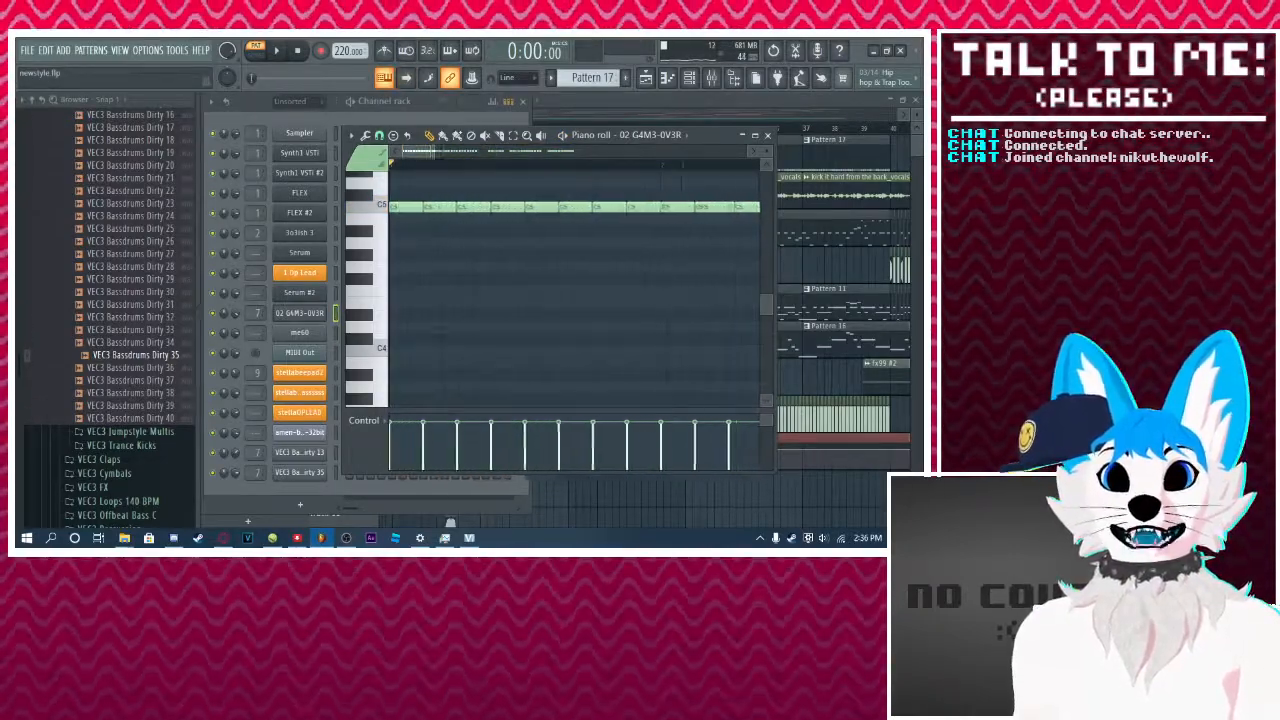